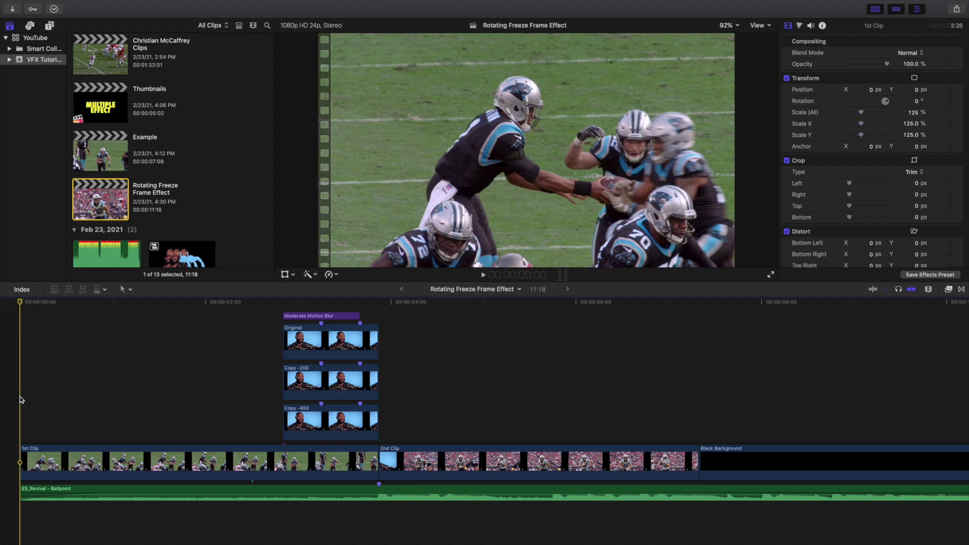
# Step: Play the finished Rotating Freeze Frame Effect project from its beginning through the transition to the second clip
pyautogui.press('space')
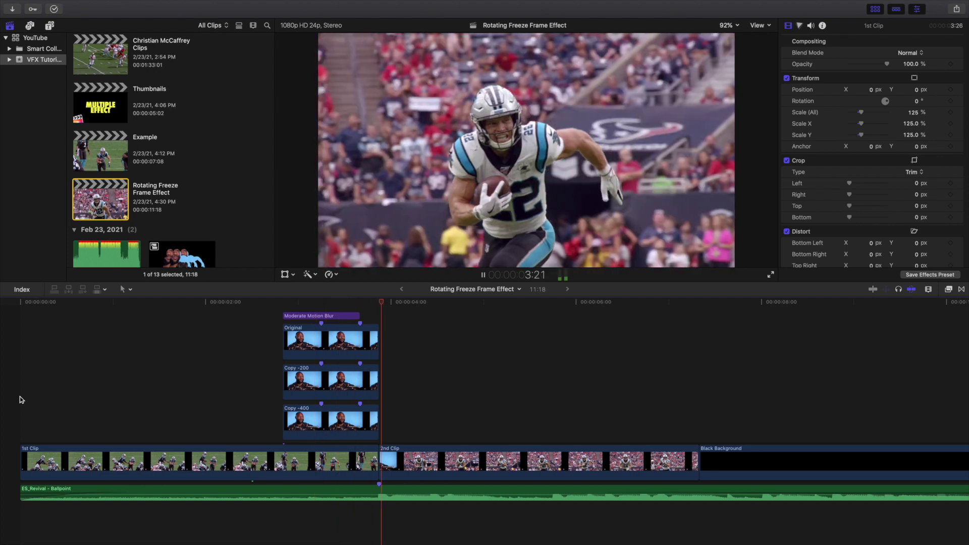
pyautogui.press('space')
pyautogui.click(20, 396)
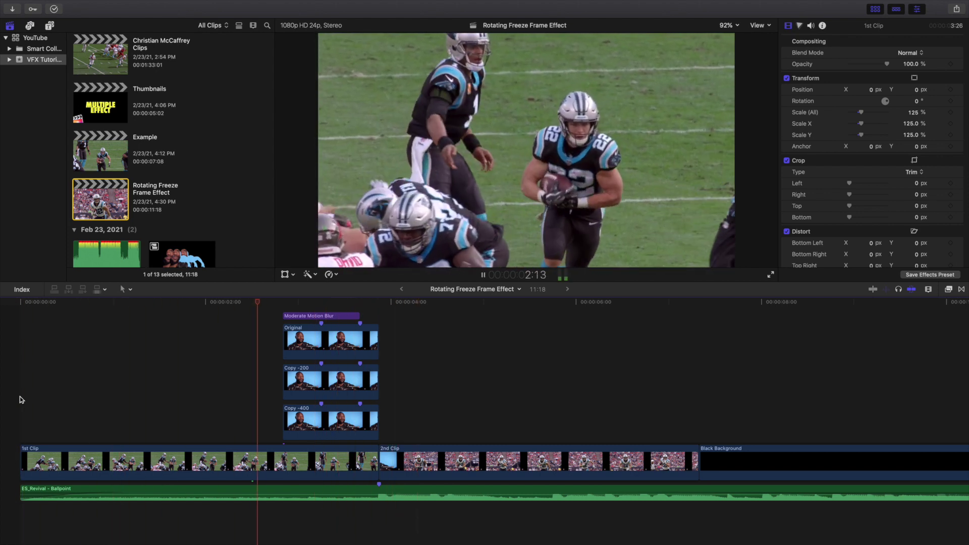
pyautogui.press('space')
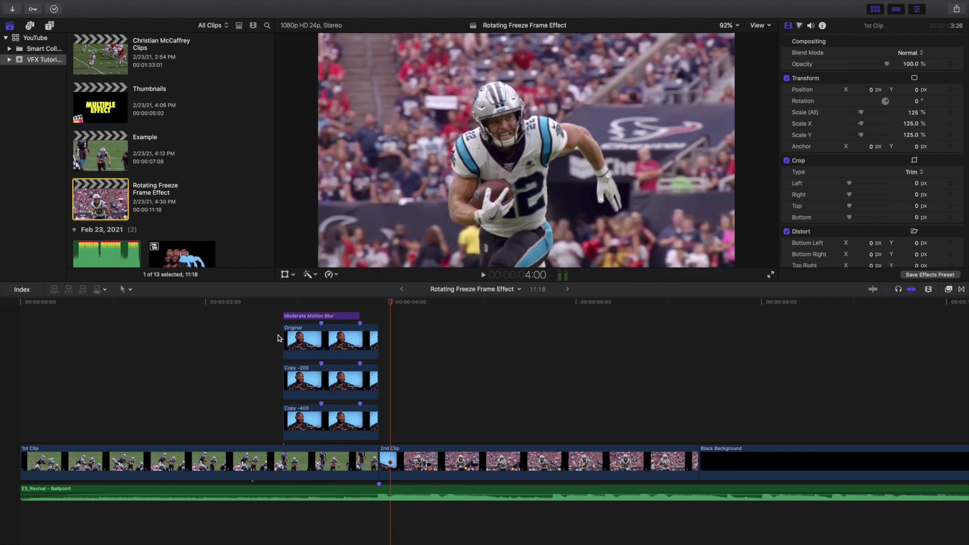
# Step: Examine the rotating freeze frame effect frame by frame from the start of the stacked copies to the start of the 2nd Clip
pyautogui.click(278, 311)
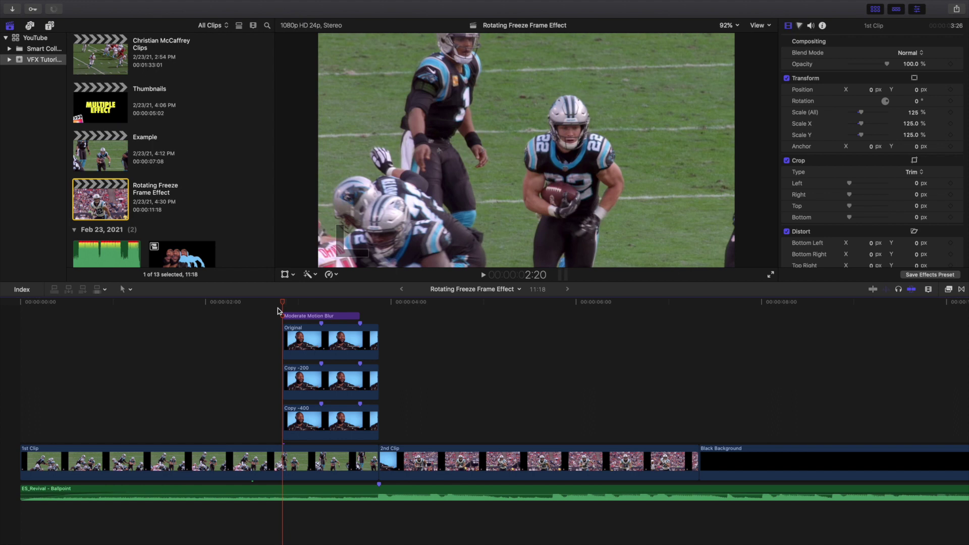
pyautogui.press('Right')
pyautogui.press('Right')
pyautogui.press('Right')
pyautogui.press('Right')
pyautogui.press('Right')
pyautogui.press('Right')
pyautogui.press('Right')
pyautogui.press('Right')
pyautogui.press('Right')
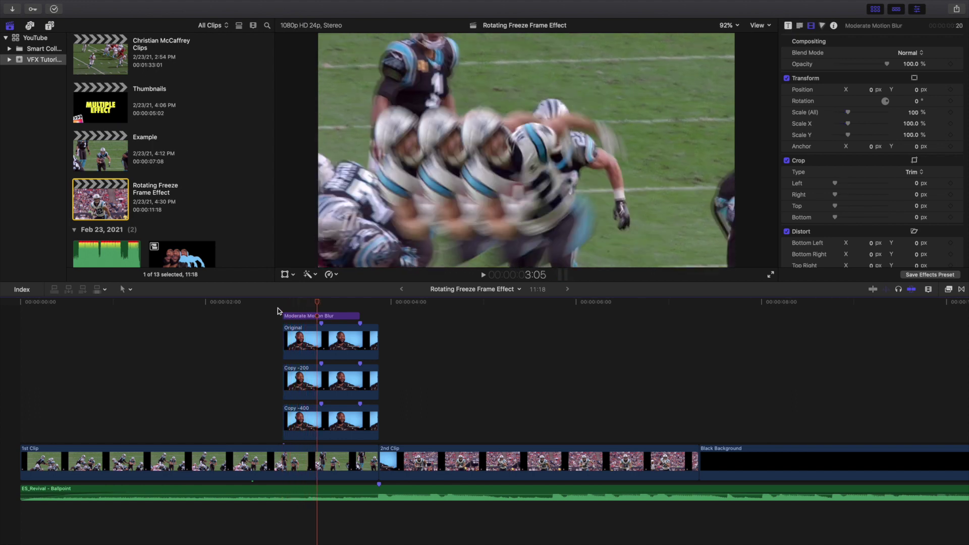
pyautogui.press('Right')
pyautogui.press('Right')
pyautogui.press('Right')
pyautogui.press('Right')
pyautogui.press('Right')
pyautogui.press('Right')
pyautogui.press('Right')
pyautogui.press('Right')
pyautogui.press('Right')
pyautogui.press('Right')
pyautogui.press('Right')
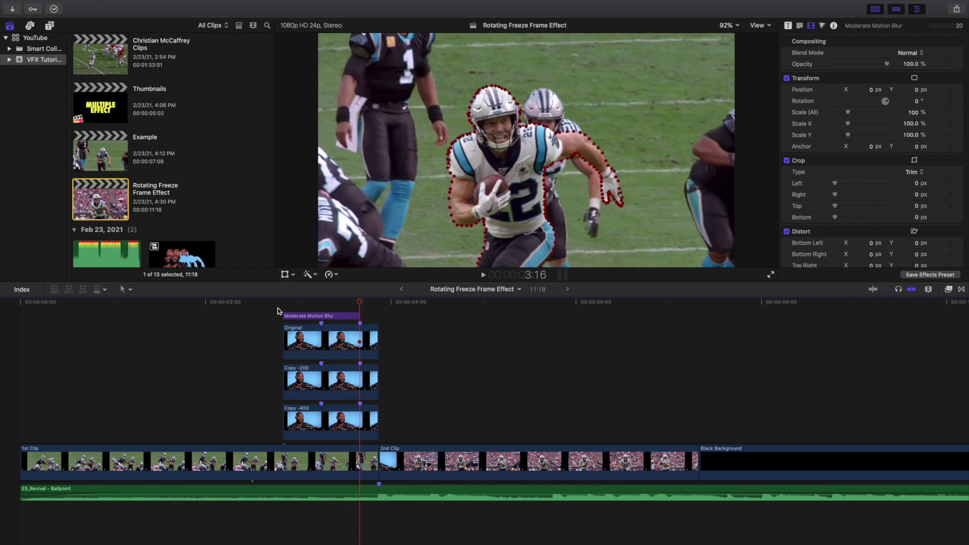
pyautogui.press('Right')
pyautogui.press('Right')
pyautogui.press('Right')
pyautogui.press('Right')
pyautogui.press('Right')
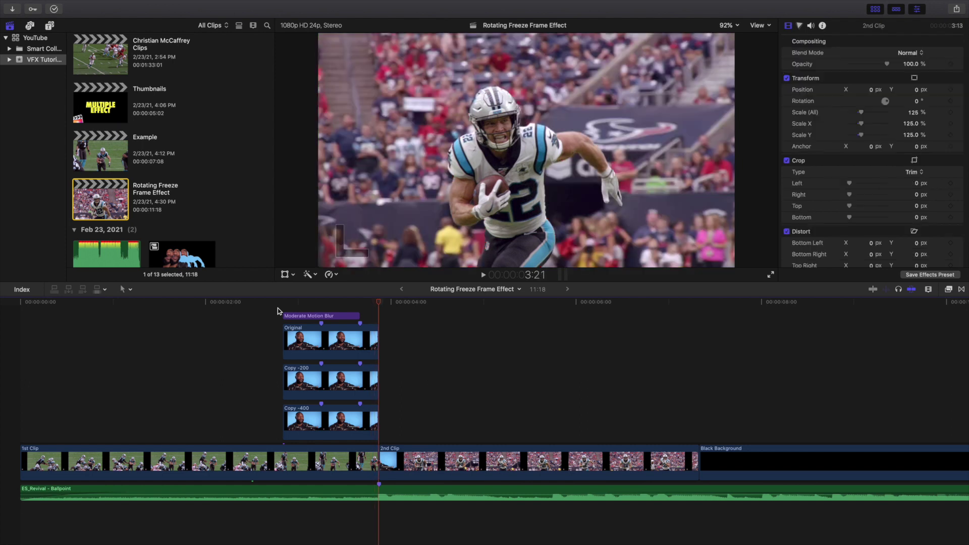
# Step: Open the Example project and add a Hold freeze frame at the first frame of the 2nd Clip
pyautogui.press('Home')
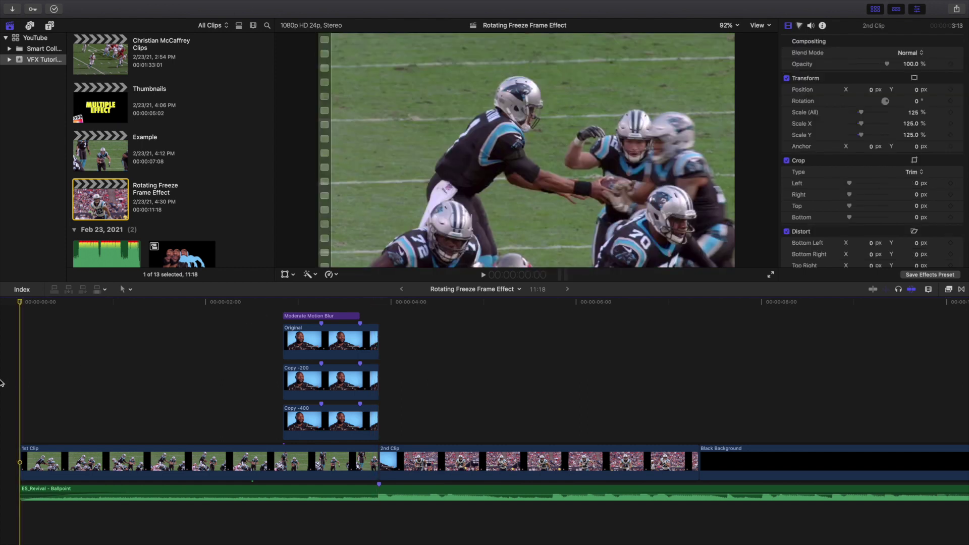
pyautogui.doubleClick(101, 157)
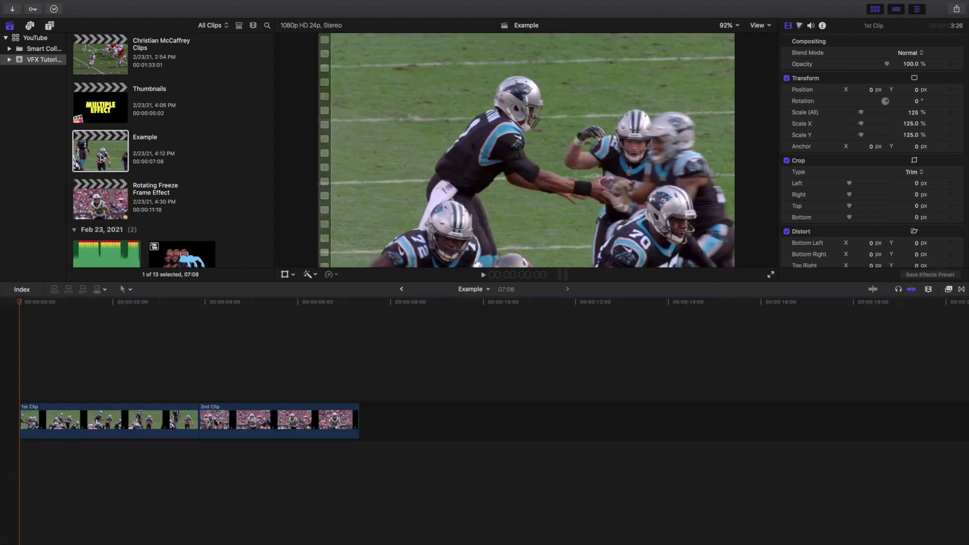
pyautogui.click(196, 375)
pyautogui.press('super+equal')
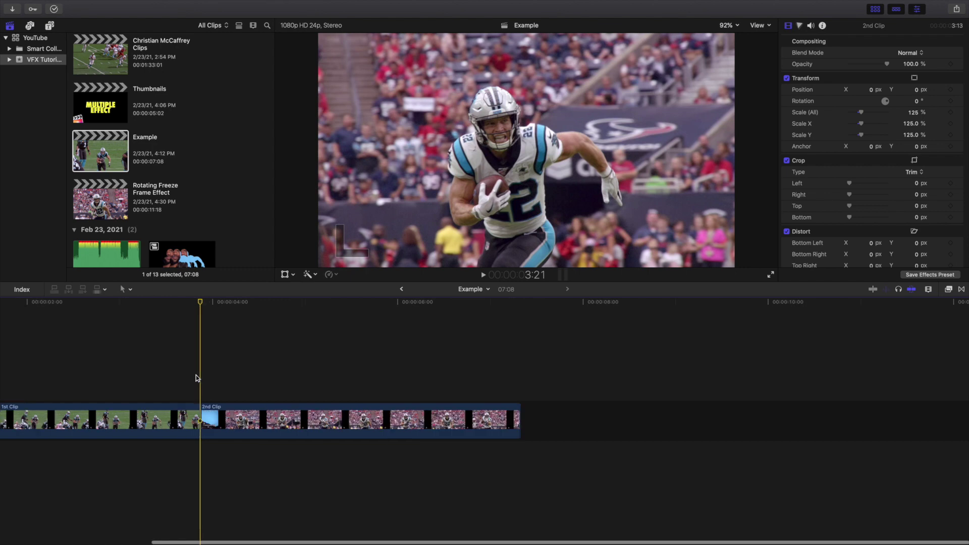
pyautogui.click(213, 408)
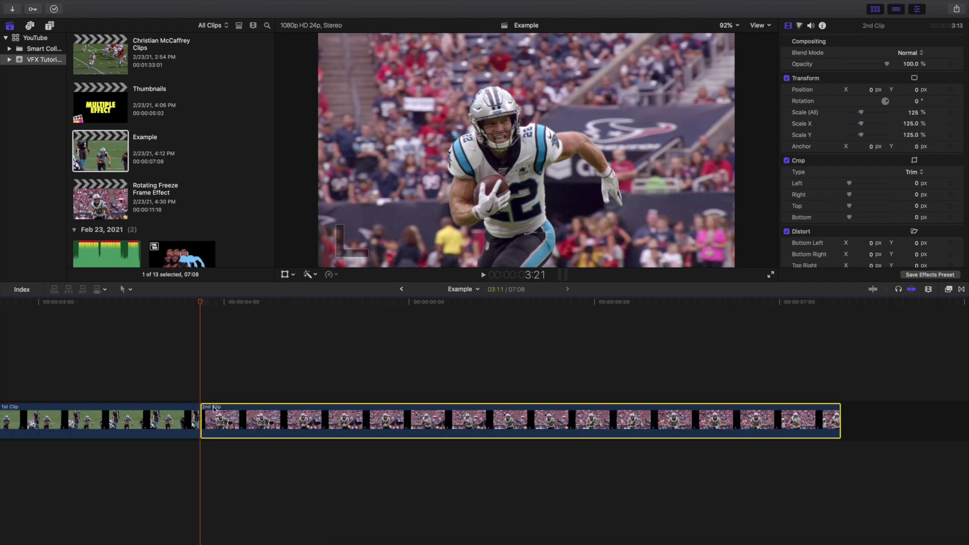
pyautogui.click(335, 275)
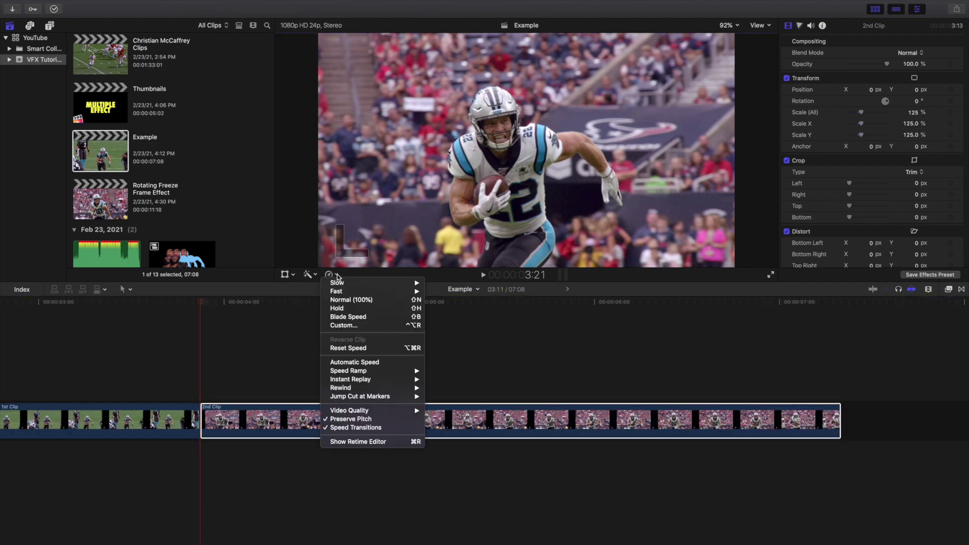
pyautogui.click(346, 309)
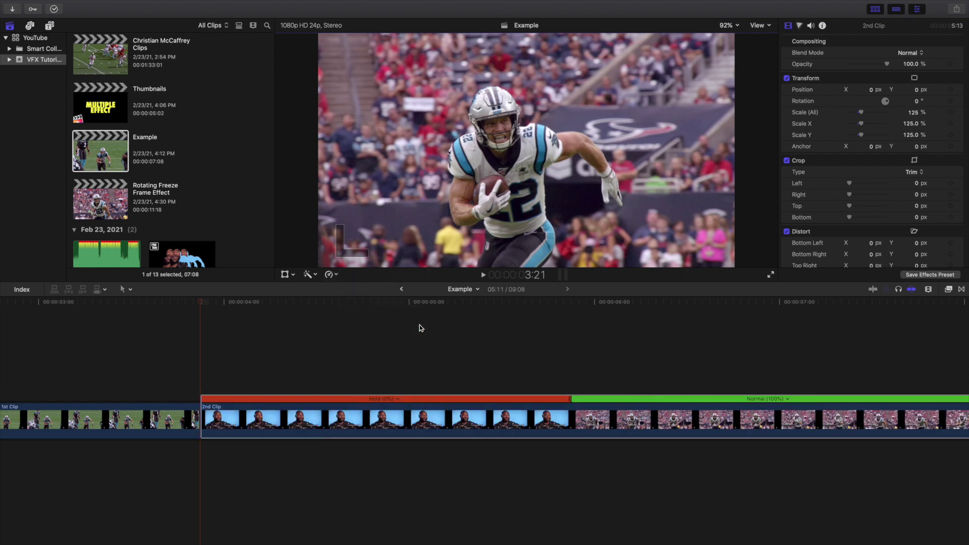
# Step: Split the 2nd Clip at 5:21, exactly where the hold segment meets the normal-speed footage
pyautogui.click(570, 364)
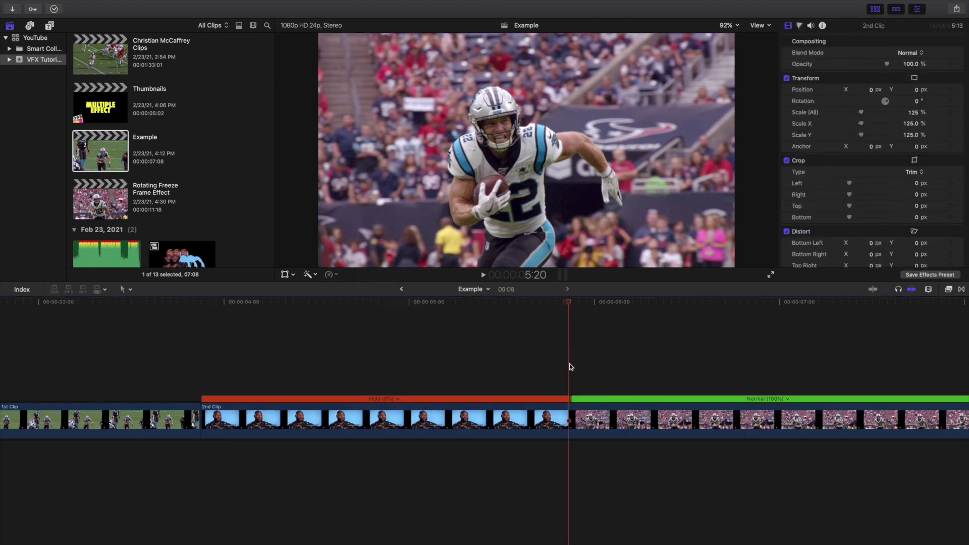
pyautogui.press('super+equal')
pyautogui.press('super+equal')
pyautogui.press('super+equal')
pyautogui.click(569, 365)
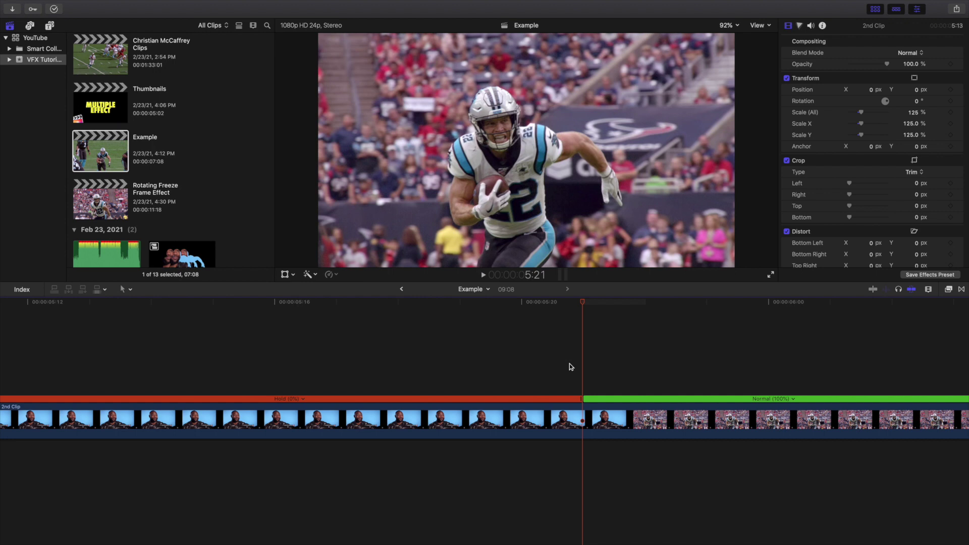
pyautogui.click(580, 410)
pyautogui.press('super+b')
pyautogui.hotkey('shift', 'z')
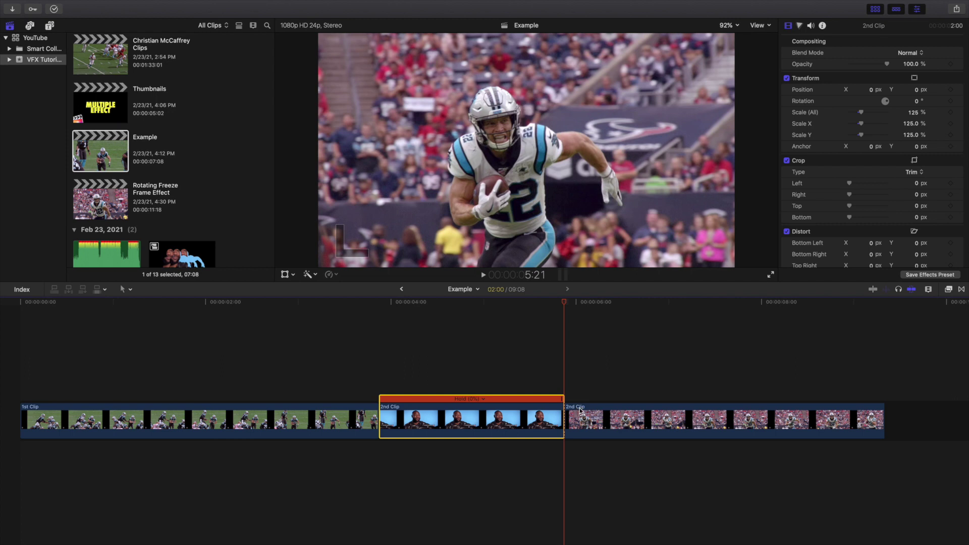
# Step: Place the freeze frame above the 1st Clip, shorten it to 1:01 and align its end with the cut to the 2nd Clip
pyautogui.moveTo(507, 417); pyautogui.dragTo(349, 374)
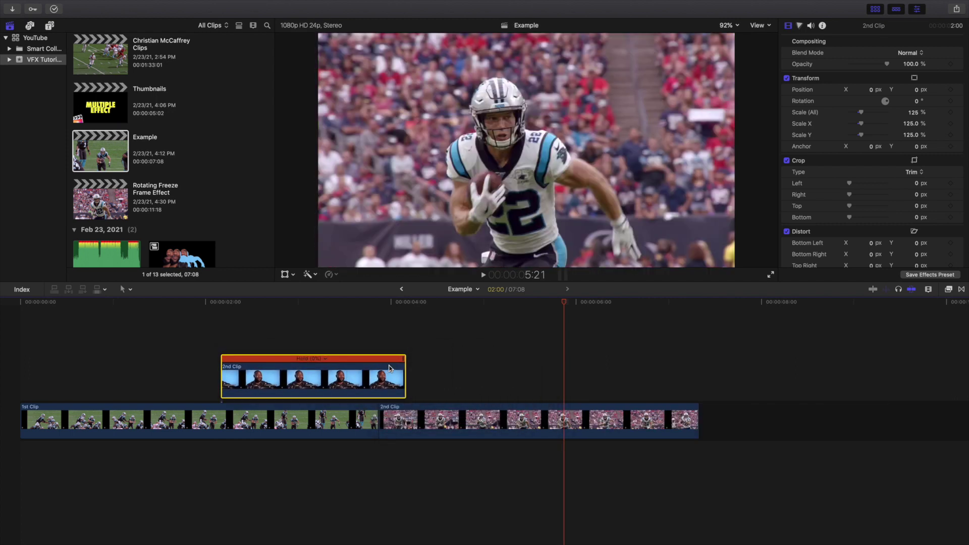
pyautogui.moveTo(403, 361); pyautogui.dragTo(316, 361)
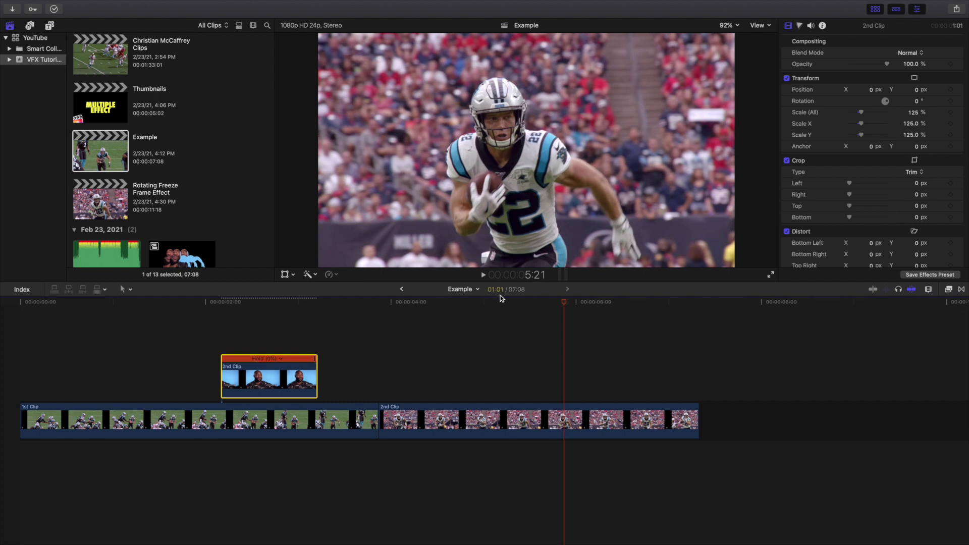
pyautogui.moveTo(293, 371); pyautogui.dragTo(355, 371)
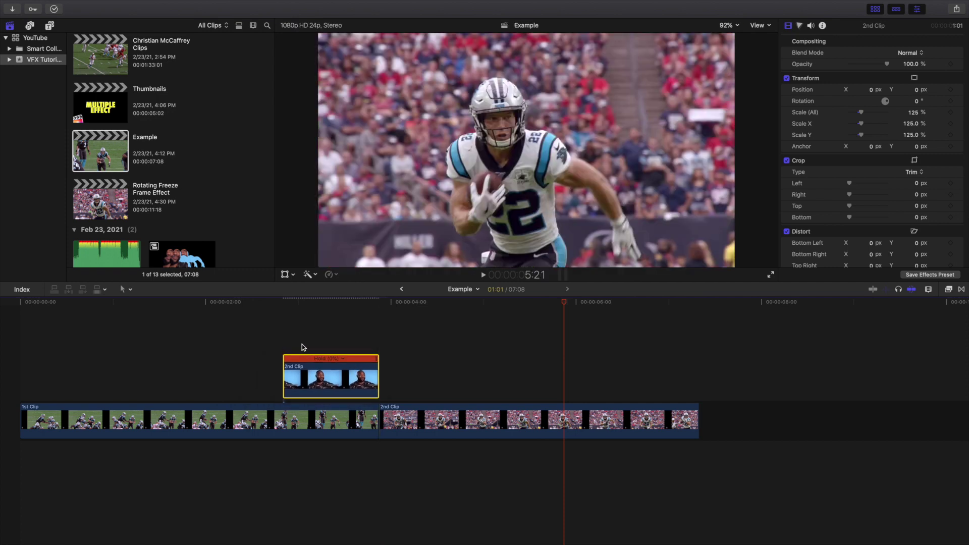
pyautogui.press('super+equal')
pyautogui.press('super+equal')
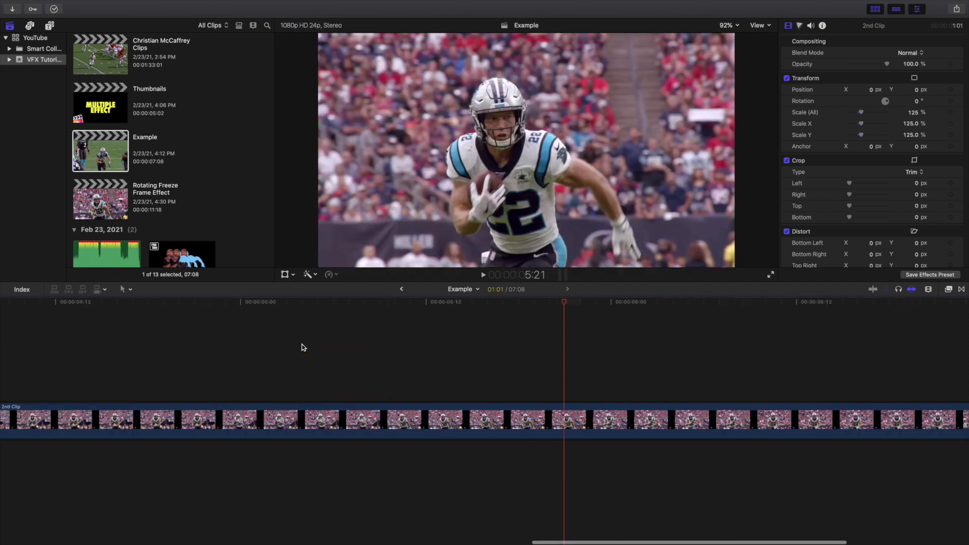
pyautogui.hscroll(-10, 300, 344)
pyautogui.click(421, 417)
pyautogui.press('super+r')
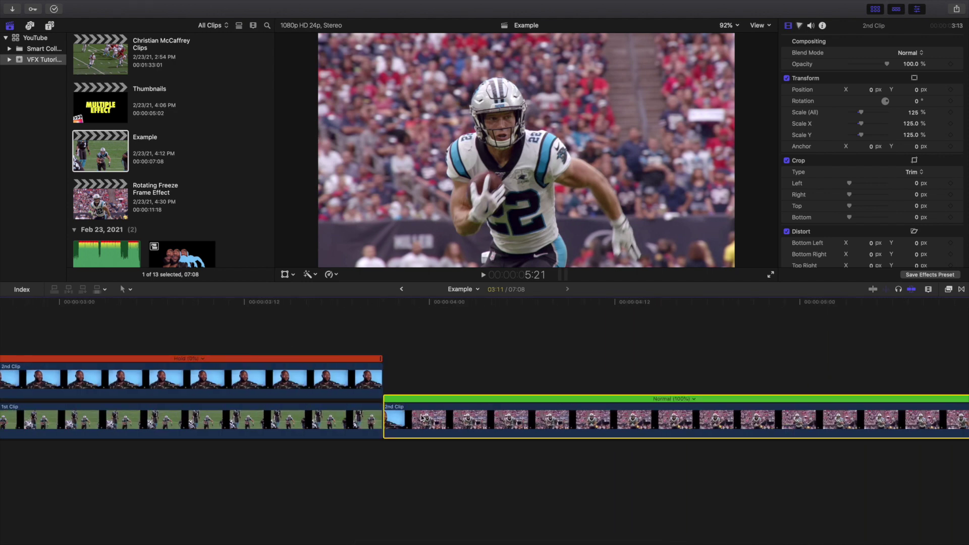
pyautogui.press('super+r')
pyautogui.hotkey('shift', 'z')
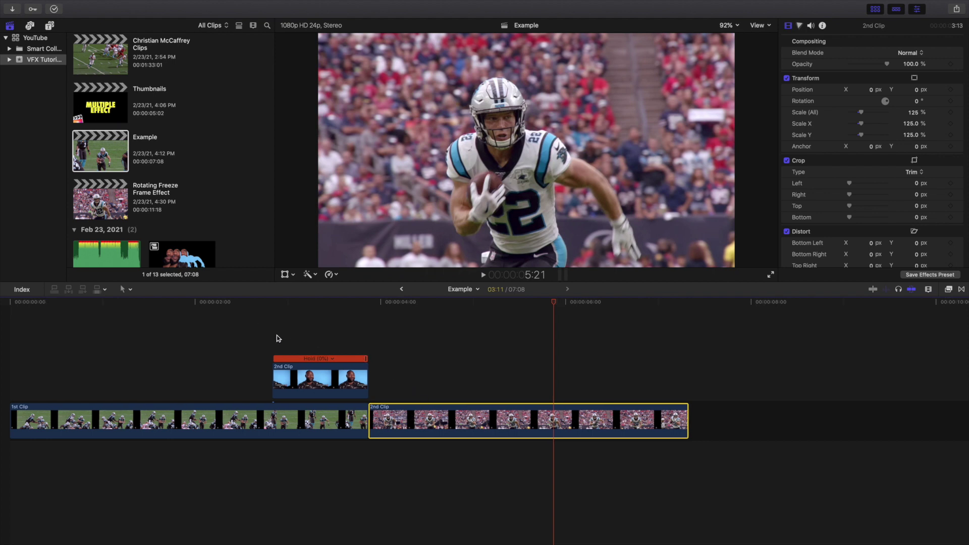
# Step: Apply the Draw Mask effect to the freeze frame clip with the playhead at its first frame, 2:20
pyautogui.click(276, 339)
pyautogui.click(296, 372)
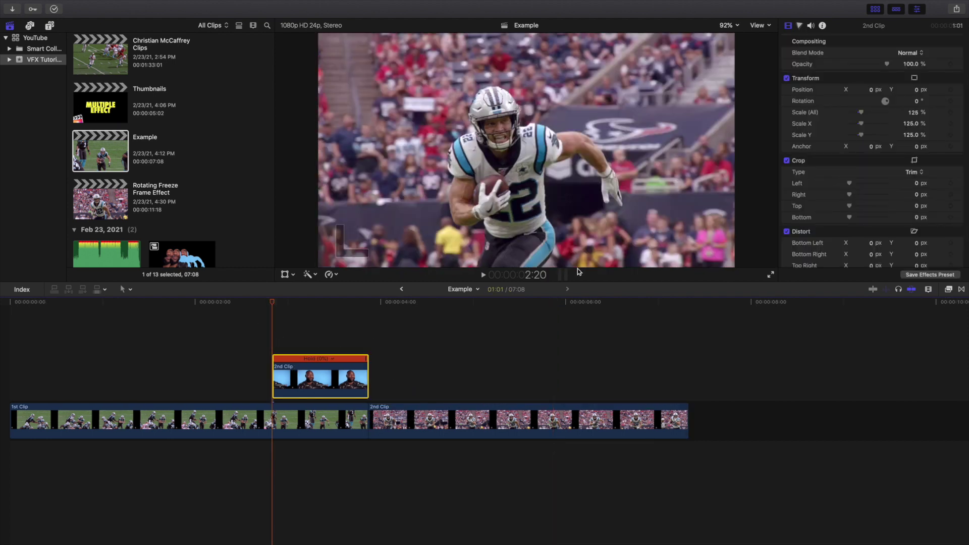
pyautogui.click(949, 289)
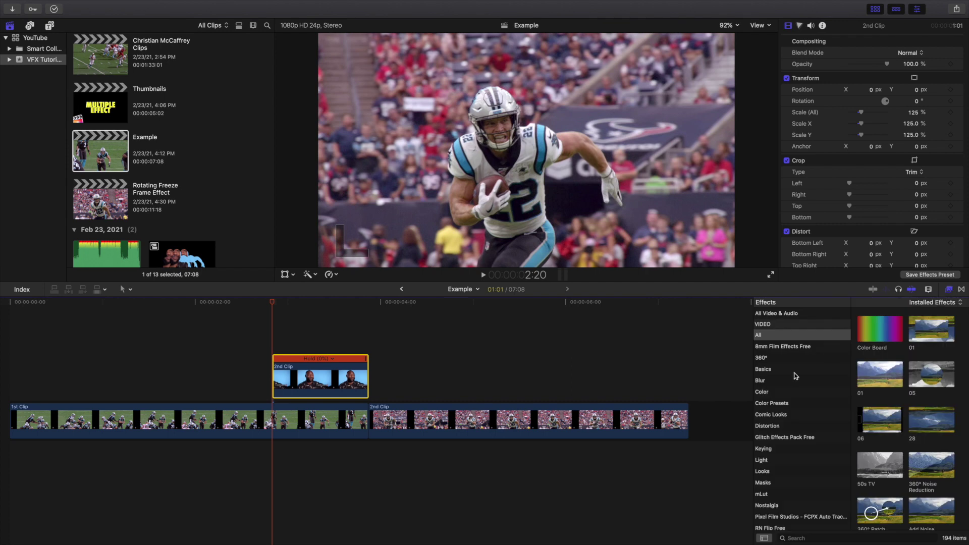
pyautogui.click(763, 483)
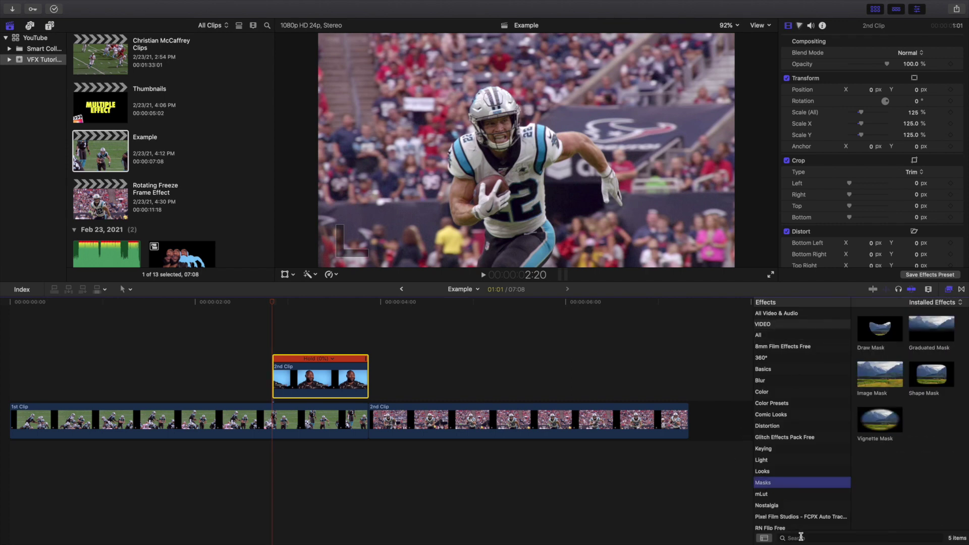
pyautogui.moveTo(875, 333)
pyautogui.mouseDown()
pyautogui.moveTo(387, 356)
pyautogui.moveTo(315, 376)
pyautogui.mouseUp()
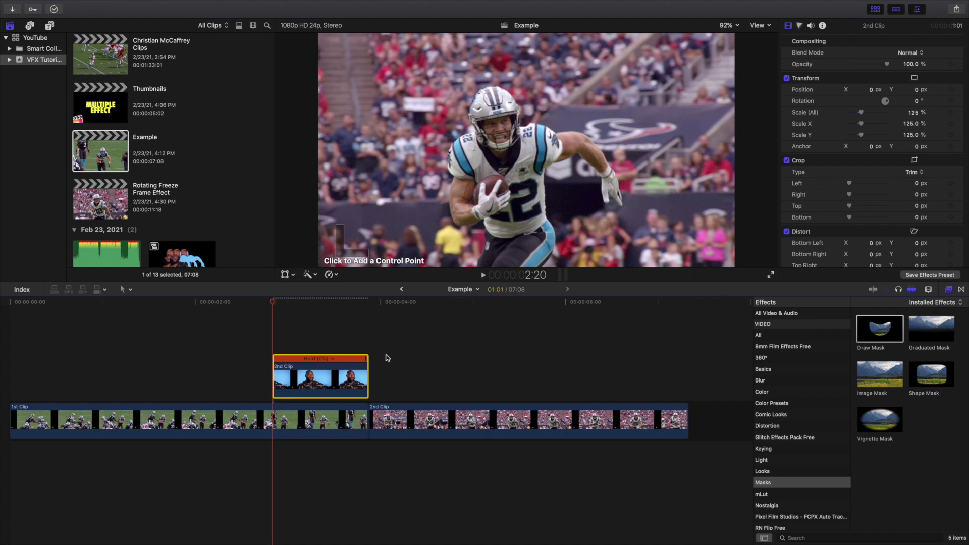
pyautogui.click(950, 291)
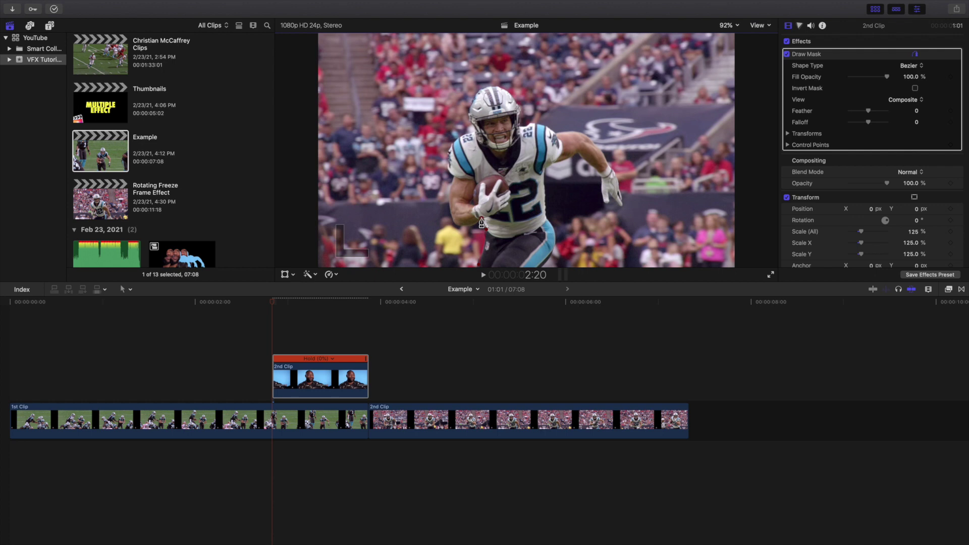
# Step: Trace the running player in the white jersey with mask points and close the outline below the frame's lower edge
pyautogui.click(457, 226)
pyautogui.click(449, 196)
pyautogui.click(455, 176)
pyautogui.click(445, 157)
pyautogui.click(476, 132)
pyautogui.click(467, 108)
pyautogui.click(481, 91)
pyautogui.click(498, 87)
pyautogui.click(517, 105)
pyautogui.click(518, 125)
pyautogui.click(555, 132)
pyautogui.click(584, 132)
pyautogui.click(622, 200)
pyautogui.click(605, 201)
pyautogui.moveTo(609, 177); pyautogui.dragTo(602, 178)
pyautogui.click(574, 152)
pyautogui.click(546, 165)
pyautogui.click(547, 215)
pyautogui.click(554, 246)
pyautogui.click(726, 25)
pyautogui.click(733, 64)
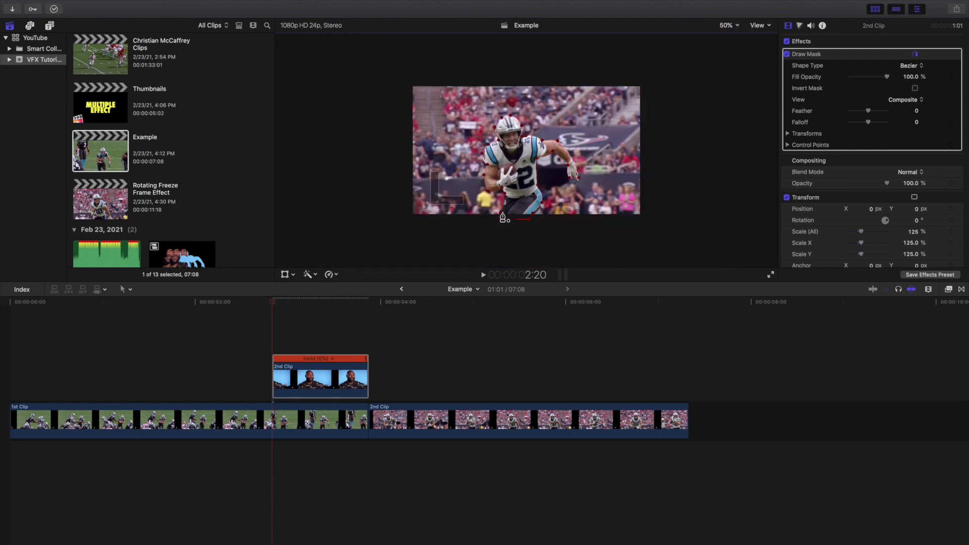
pyautogui.click(501, 219)
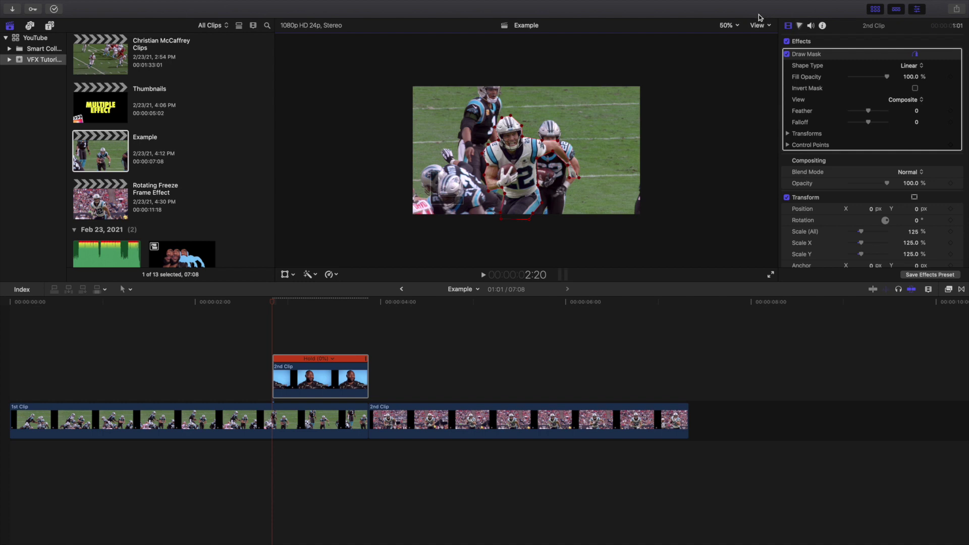
# Step: Refine the mask points around the player's outstretched arm and hand, with the preview fitted to the viewer
pyautogui.click(731, 25)
pyautogui.click(729, 34)
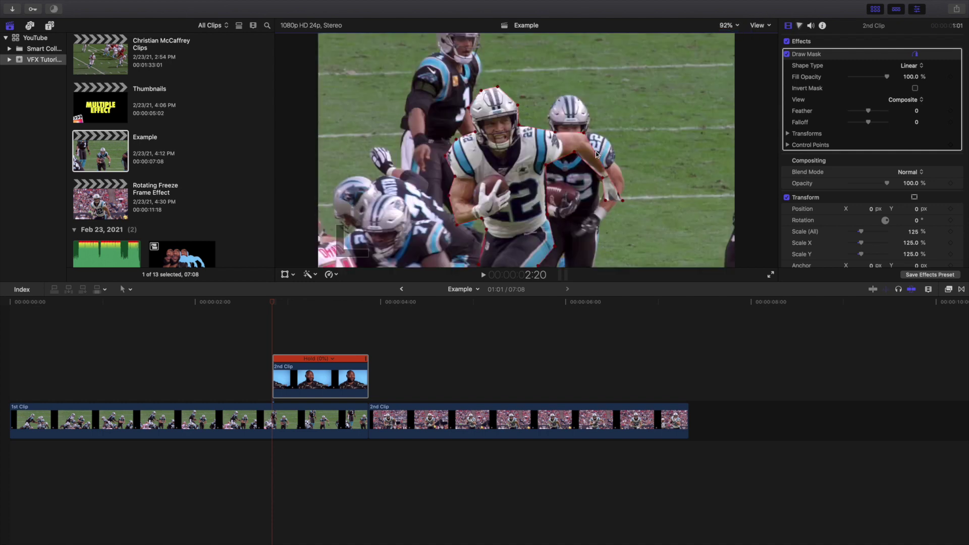
pyautogui.moveTo(598, 153); pyautogui.dragTo(608, 157)
pyautogui.click(575, 153)
pyautogui.moveTo(631, 200); pyautogui.dragTo(626, 196)
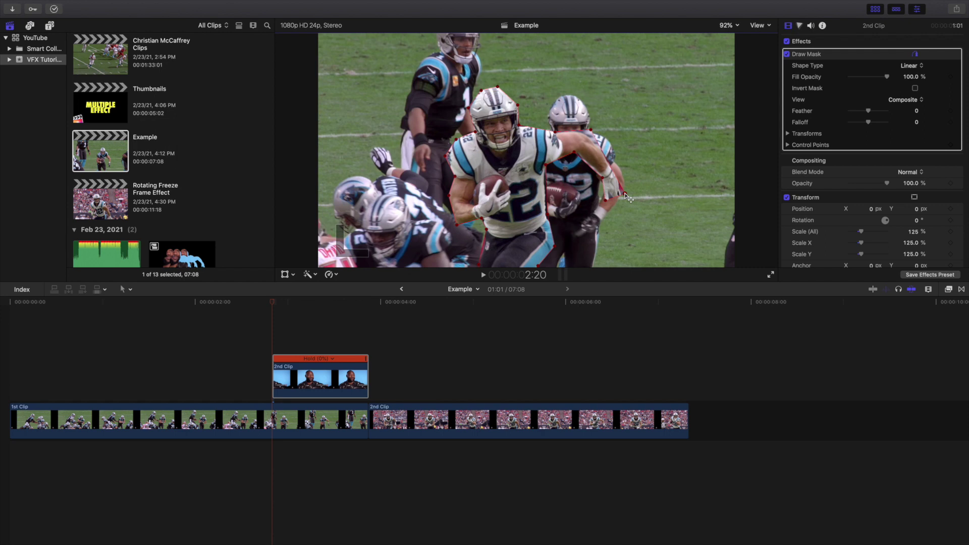
# Step: Hide the retiming display on the freeze frame clip
pyautogui.click(312, 383)
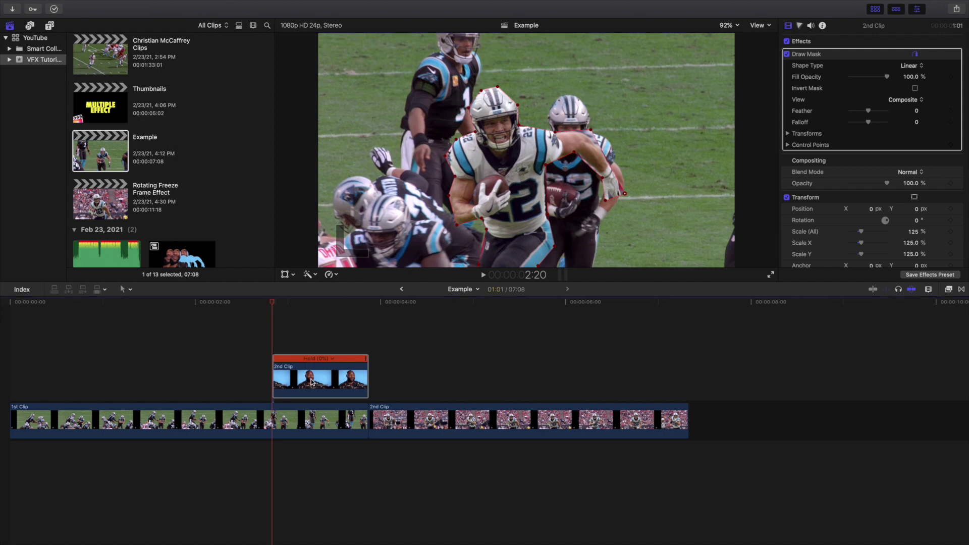
pyautogui.press('super+r')
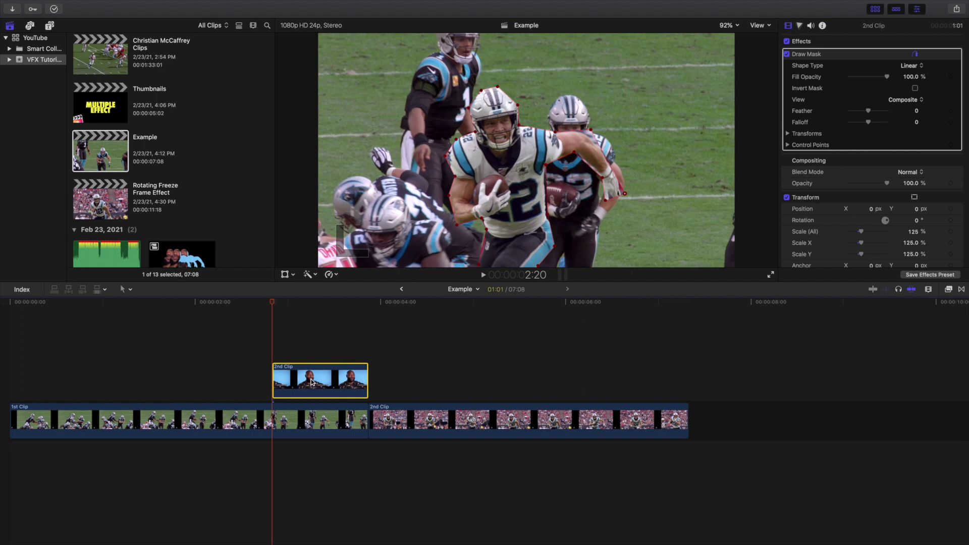
pyautogui.scroll(-3, 873, 137)
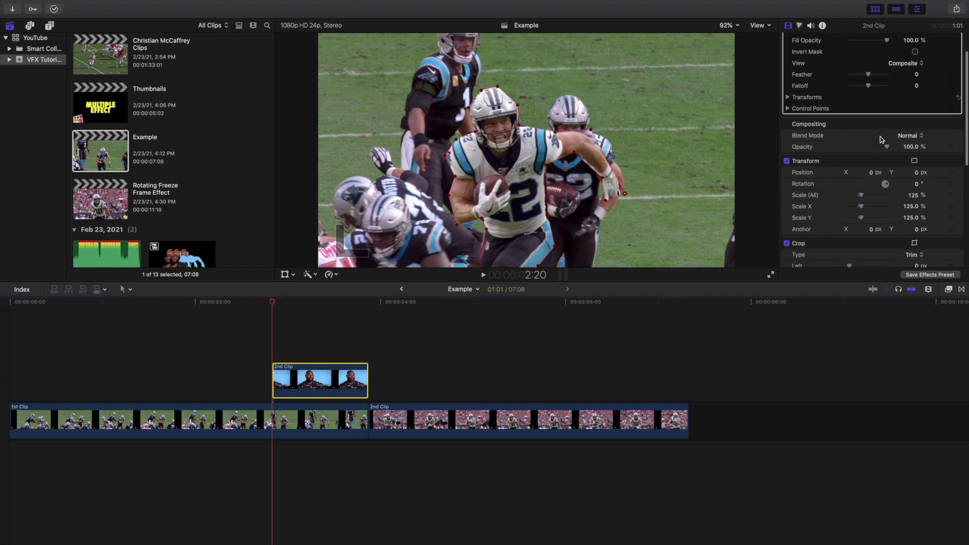
pyautogui.click(917, 170)
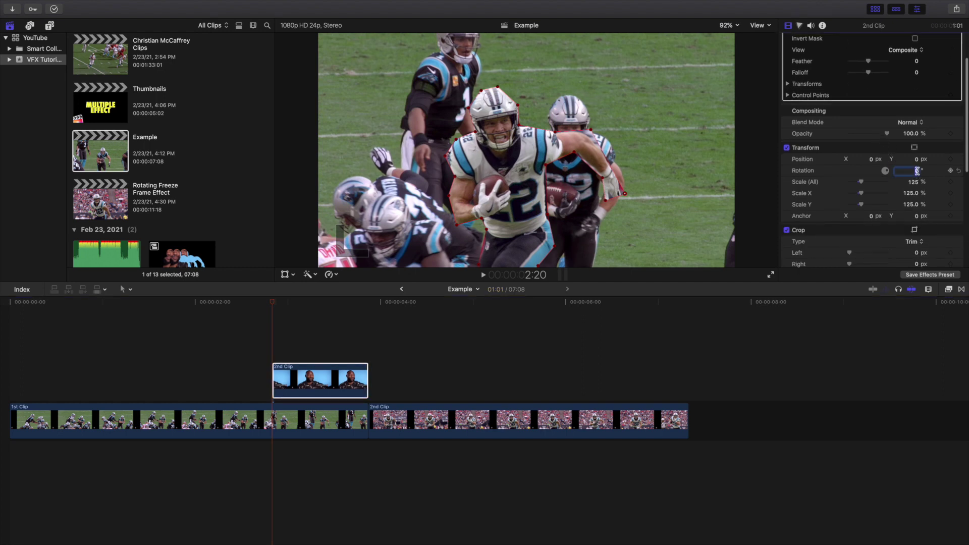
pyautogui.write('360')
pyautogui.press('Return')
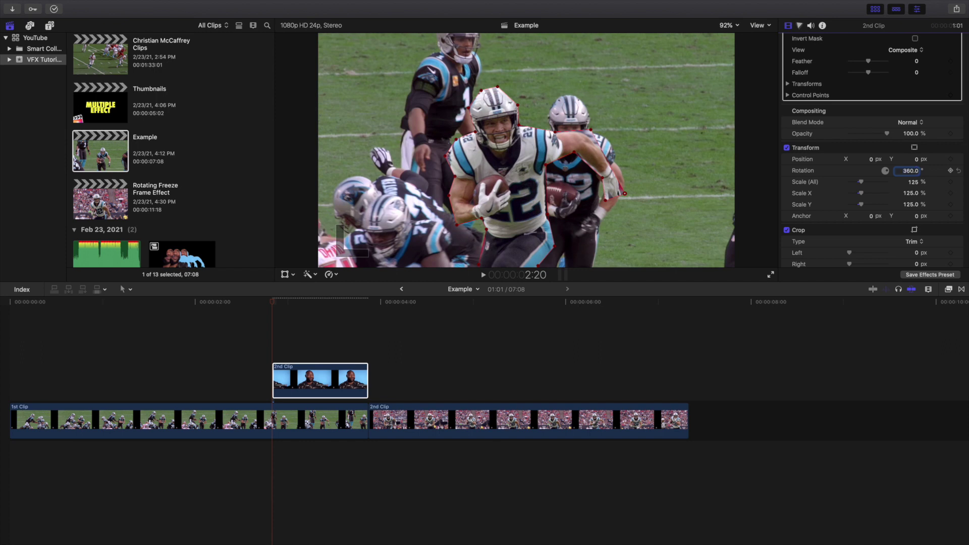
pyautogui.click(914, 183)
pyautogui.write('0')
pyautogui.press('Return')
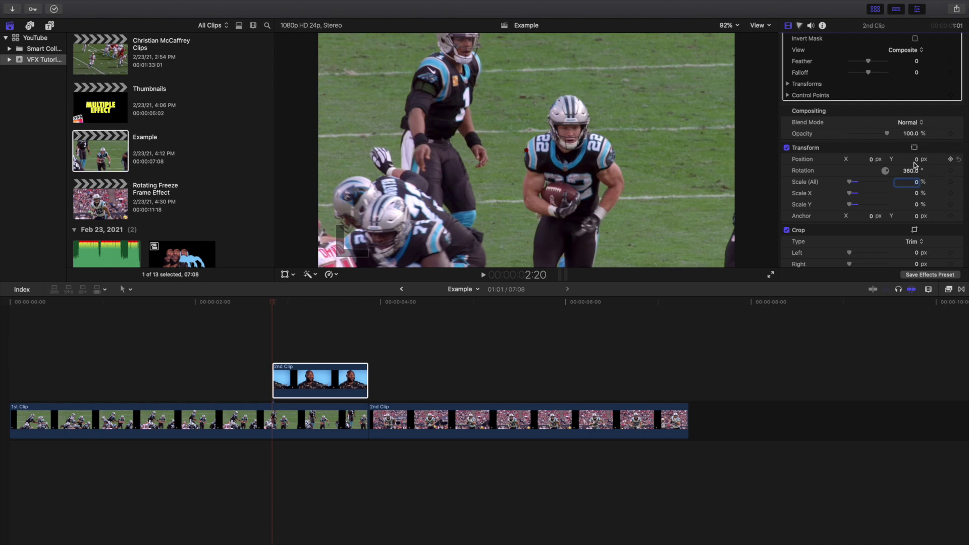
pyautogui.write('125')
pyautogui.press('Return')
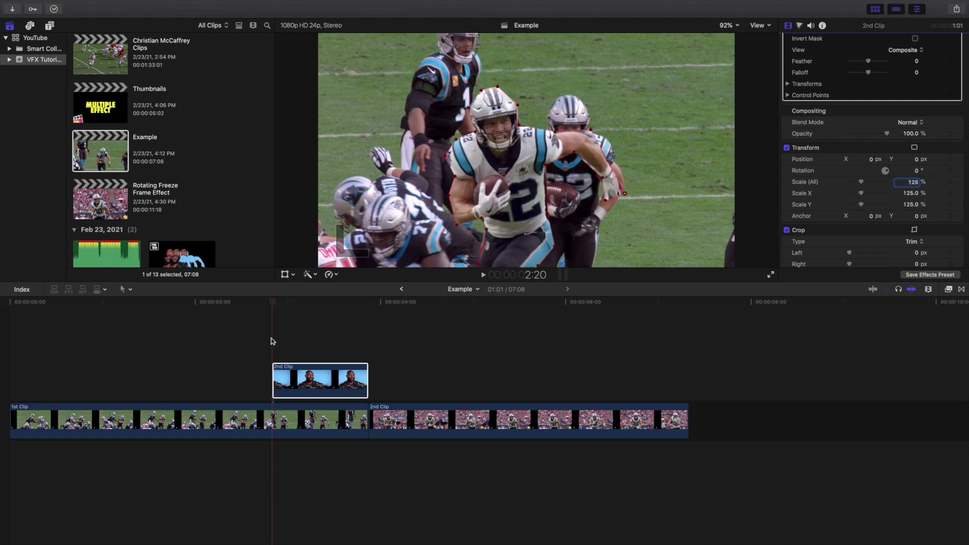
# Step: Add markers to the freeze frame clip at 3:06 and 3:16, ten and twenty frames after its start
pyautogui.click(271, 339)
pyautogui.press('super+equal')
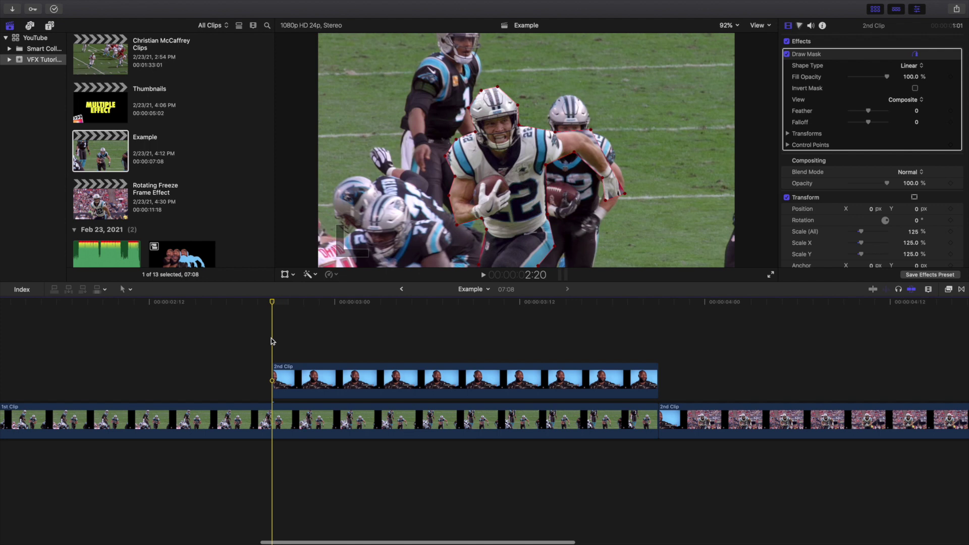
pyautogui.press('space')
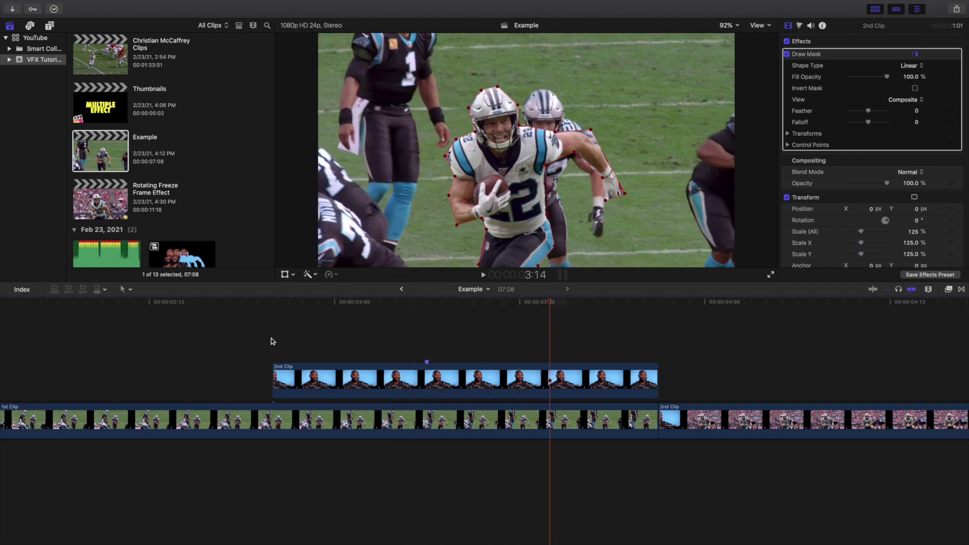
pyautogui.press('m')
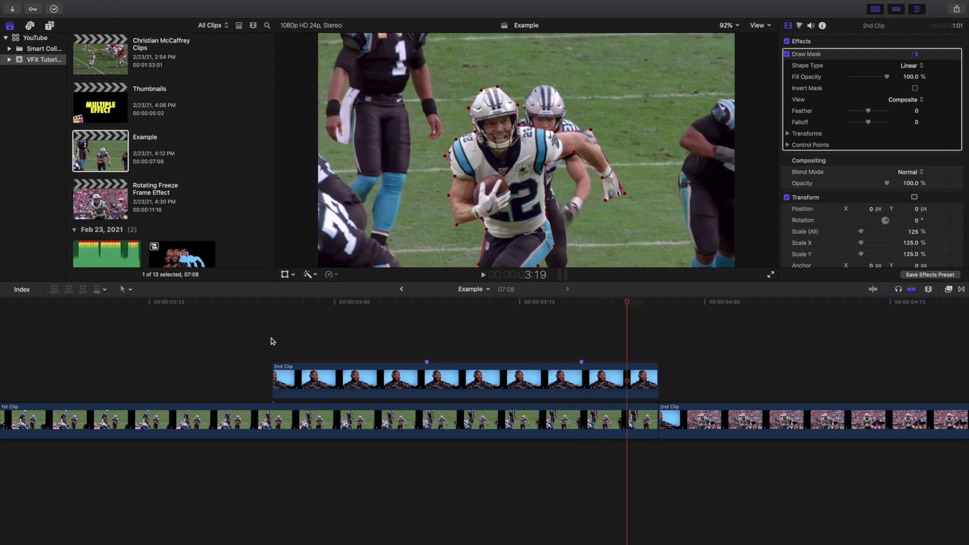
# Step: At the freeze frame's first frame, 2:20, set Rotation to 360° and Scale (All) to 0%, and keyframe both
pyautogui.click(271, 341)
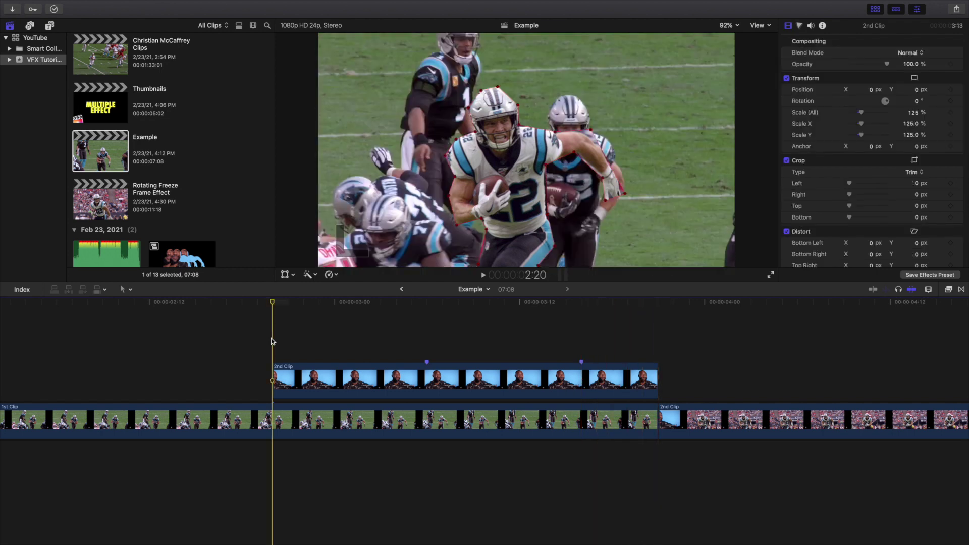
pyautogui.press('super+minus')
pyautogui.click(289, 375)
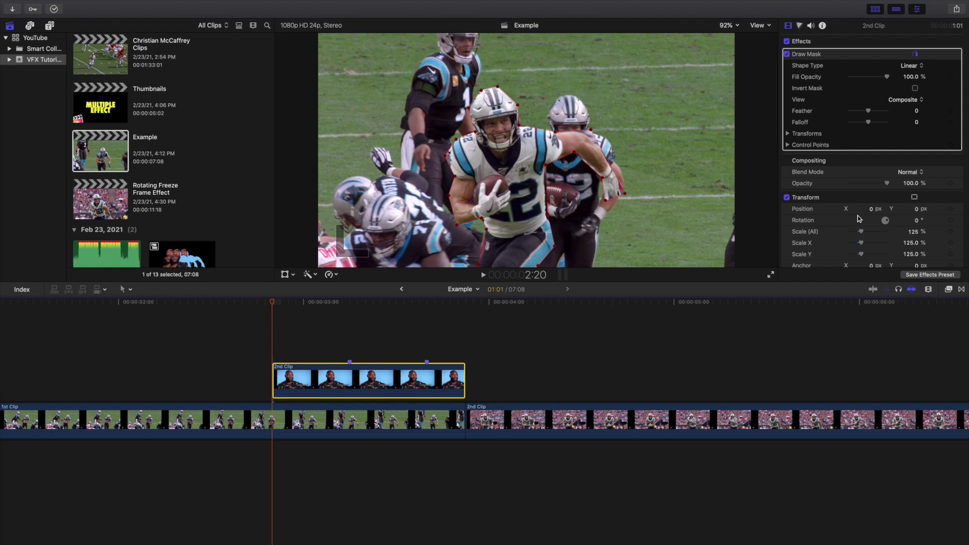
pyautogui.click(917, 221)
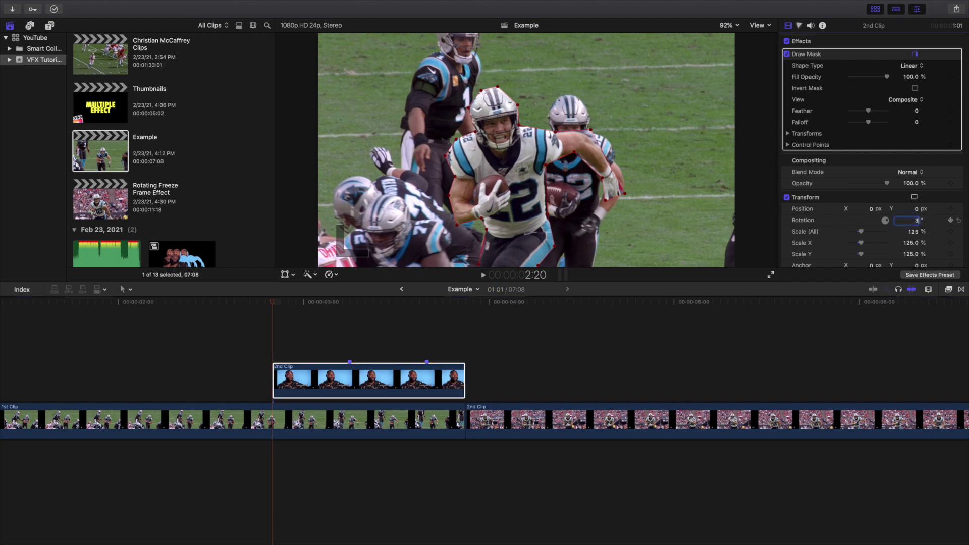
pyautogui.click(914, 232)
pyautogui.write('0')
pyautogui.press('Return')
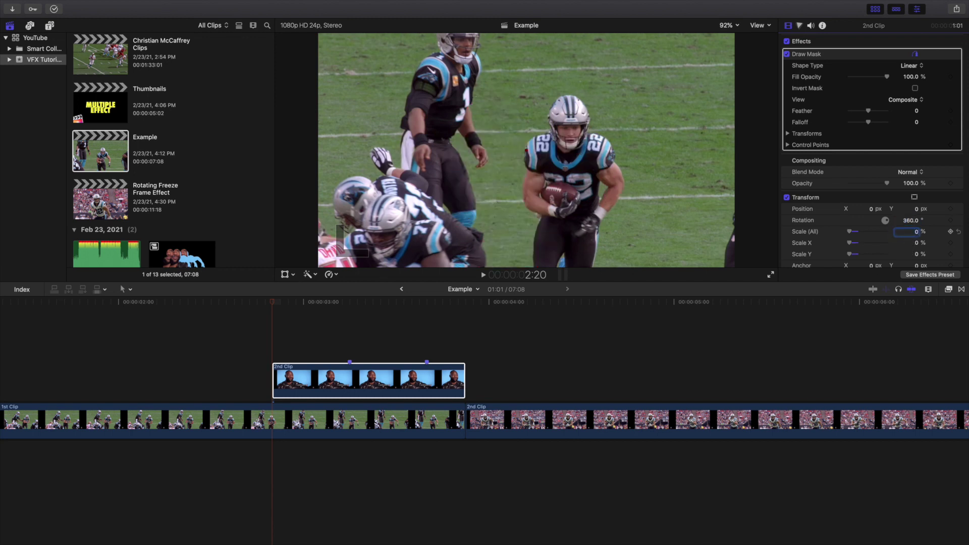
pyautogui.click(951, 220)
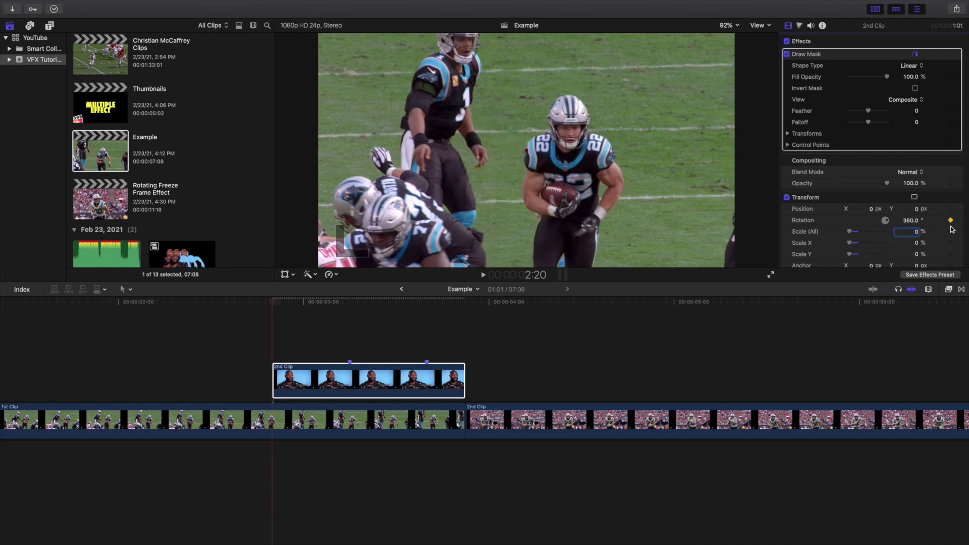
pyautogui.click(951, 232)
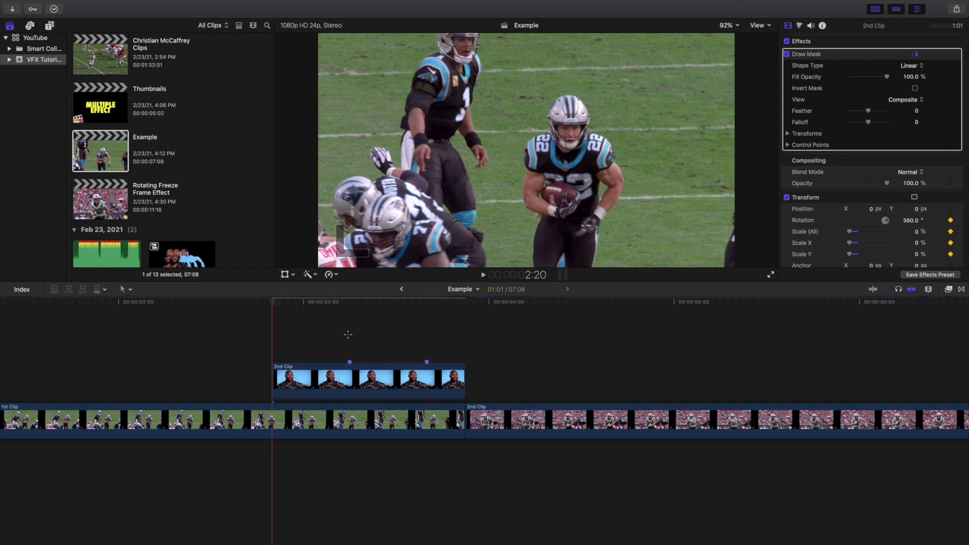
# Step: At the freeze frame's first marker, 3:06, set Rotation to 0° and Scale (All) to 125%
pyautogui.click(349, 376)
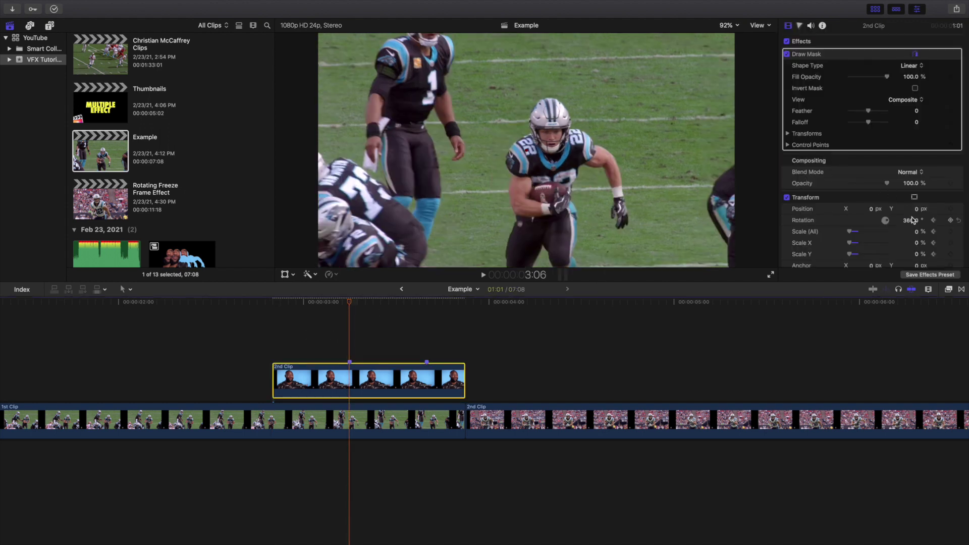
pyautogui.click(908, 221)
pyautogui.write('0')
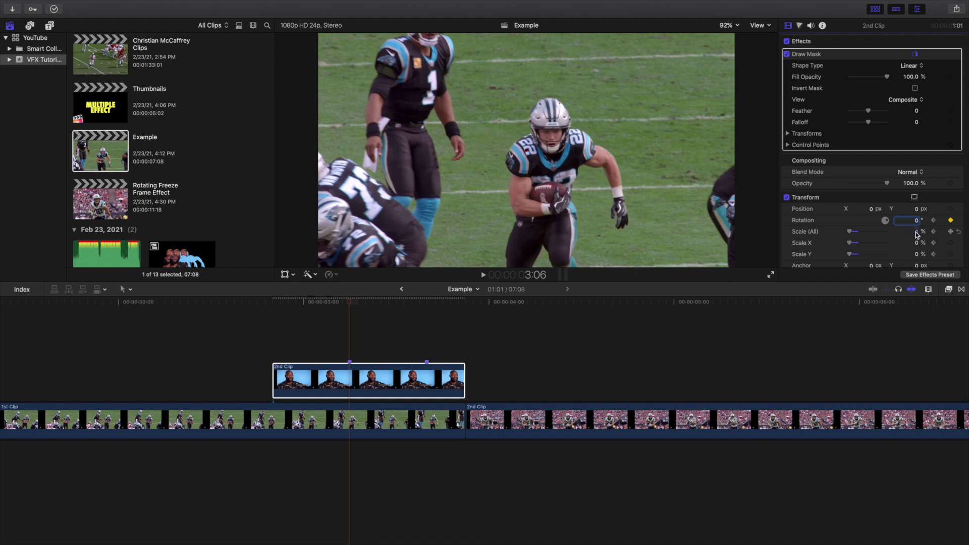
pyautogui.press('Return')
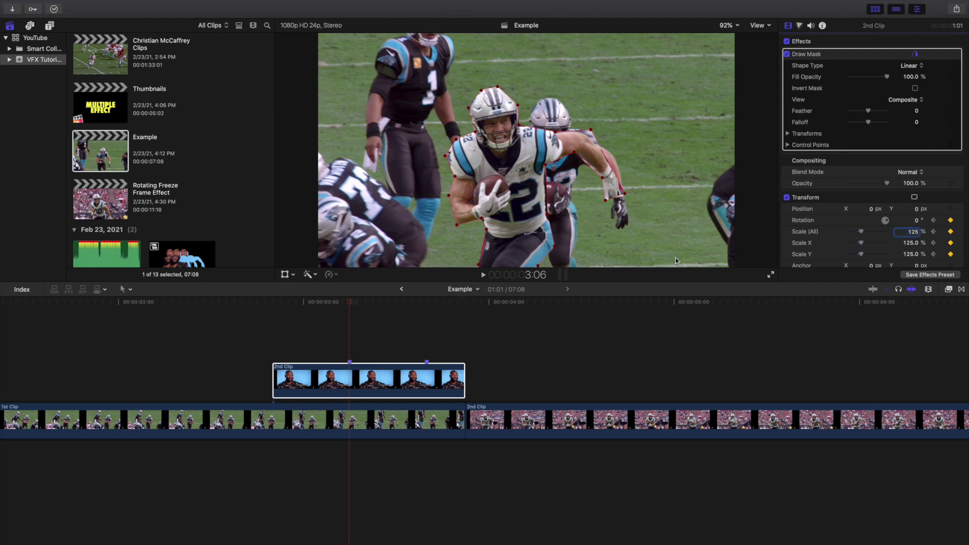
# Step: Play the sequence from the start to review how the freeze frame spins and scales in
pyautogui.click(271, 341)
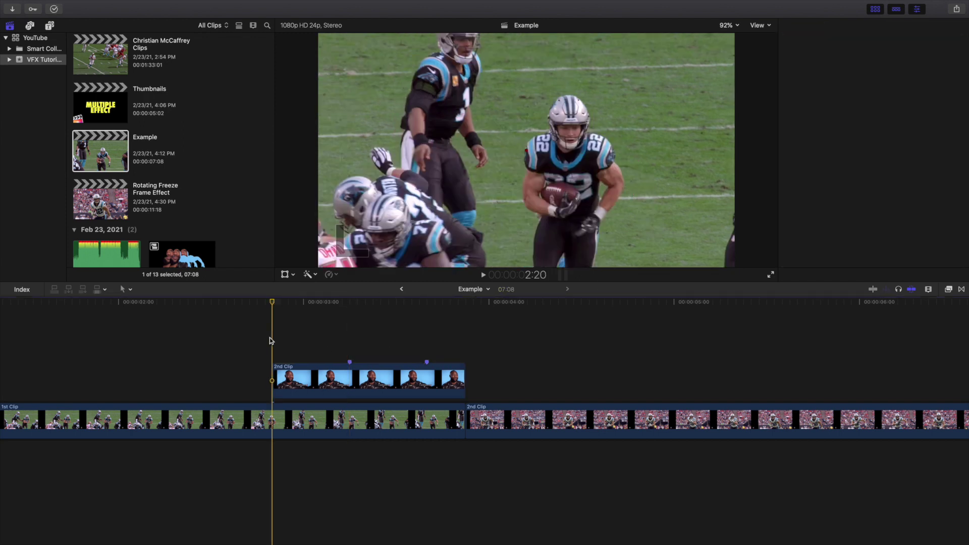
pyautogui.press('super+minus')
pyautogui.press('super+minus')
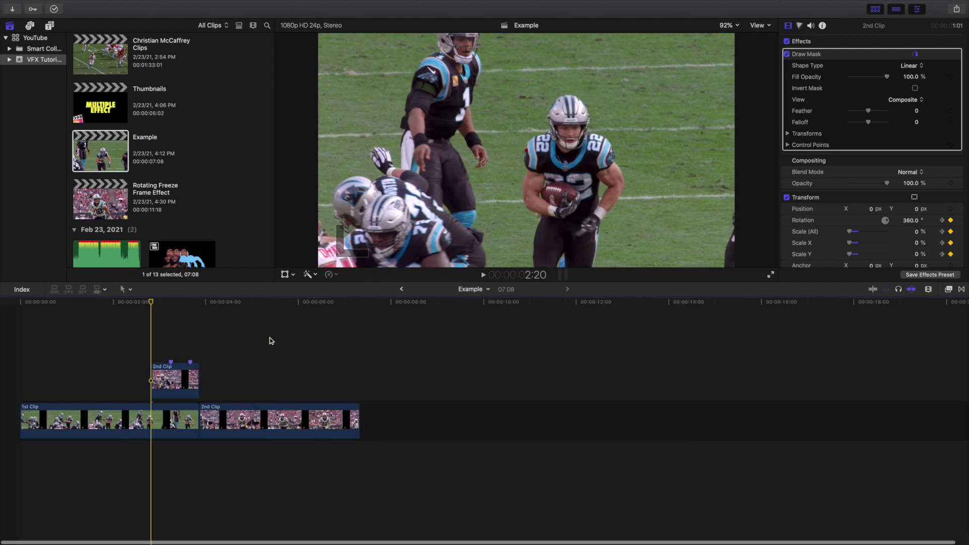
pyautogui.click(17, 344)
pyautogui.press('space')
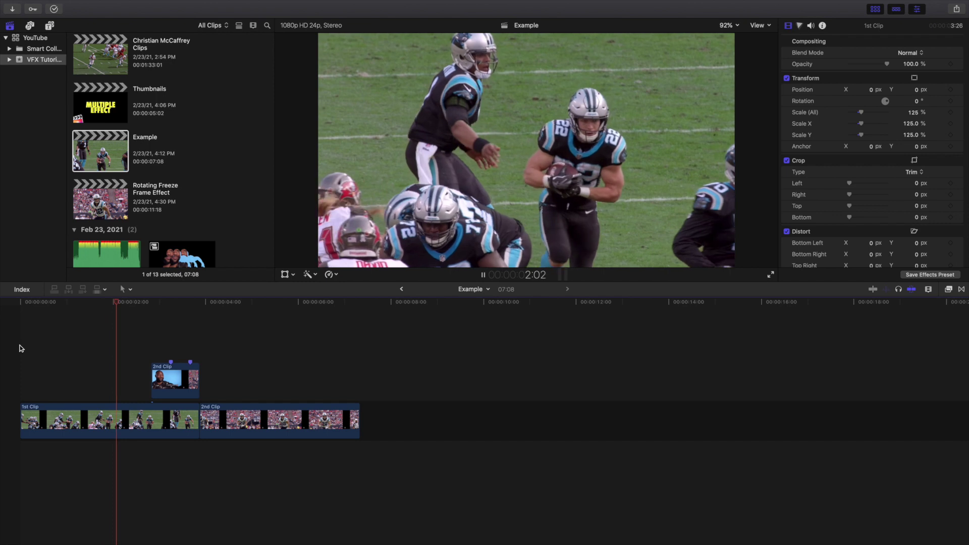
pyautogui.press('space')
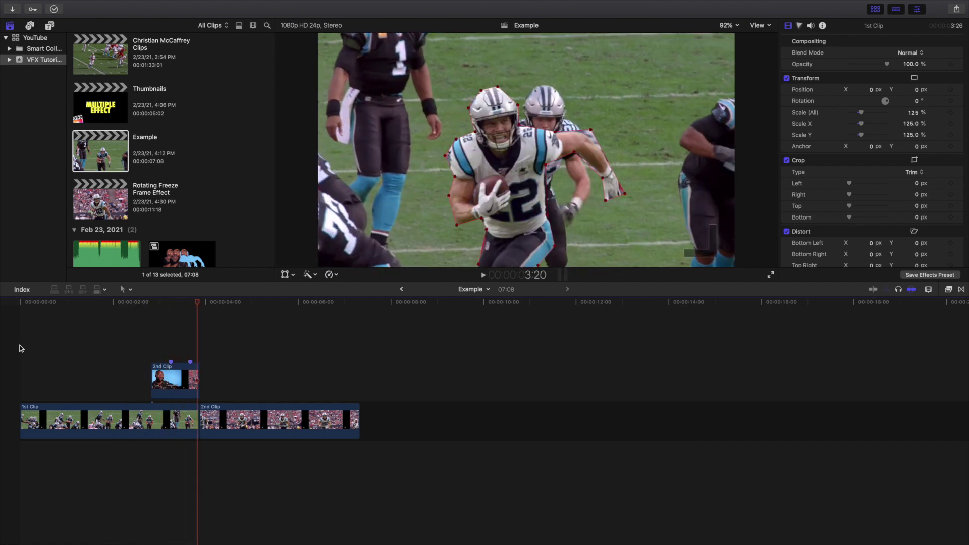
pyautogui.click(19, 348)
pyautogui.press('space')
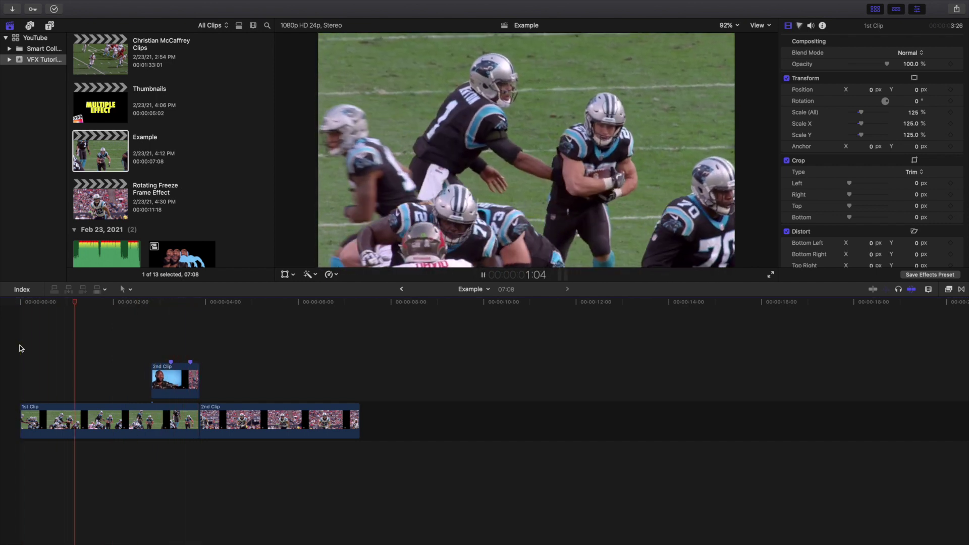
pyautogui.press('space')
# Step: Duplicate the animated freeze frame clip twice and stack the three clips in alignment, all starting at 2:20
pyautogui.click(149, 339)
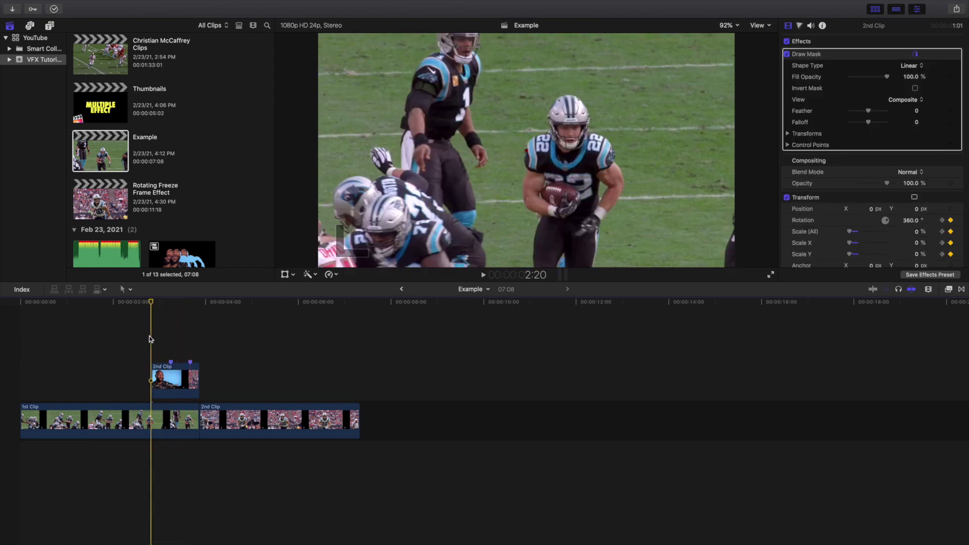
pyautogui.press('super+equal')
pyautogui.press('super+equal')
pyautogui.click(178, 368)
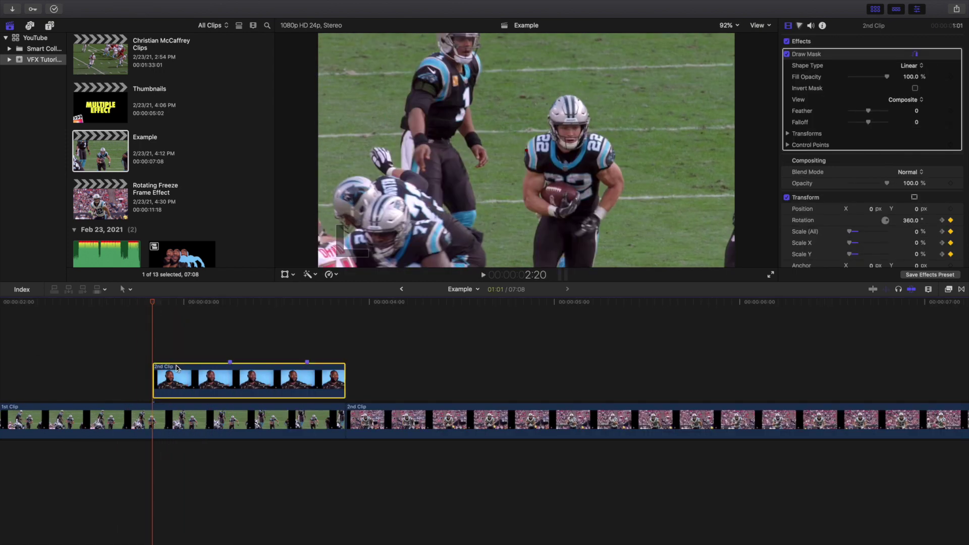
pyautogui.moveTo(181, 370); pyautogui.dragTo(241, 327)
pyautogui.click(234, 345)
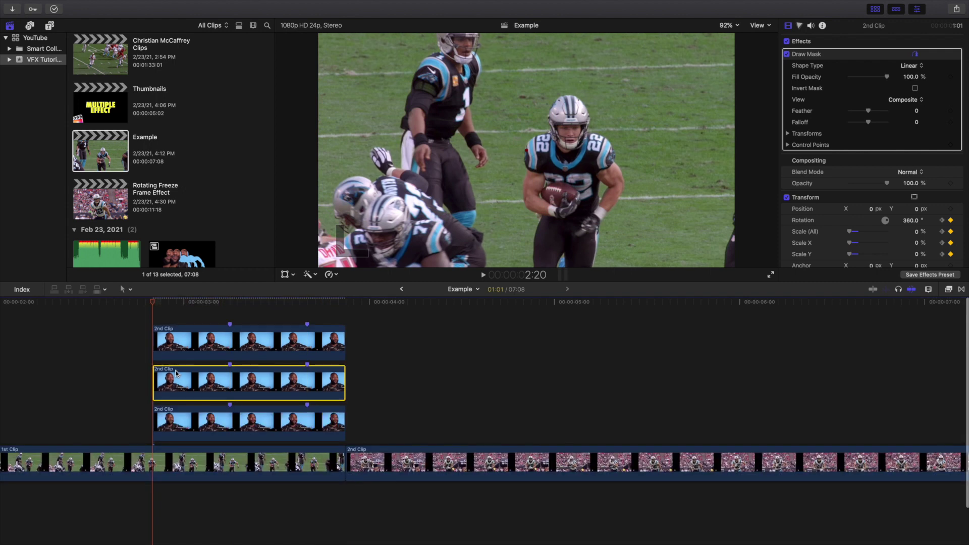
# Step: Rename the middle freeze frame clip as Copy 1 and the lowest one as Copy 2
pyautogui.rightClick(177, 370)
pyautogui.click(204, 407)
pyautogui.write('Copy 1')
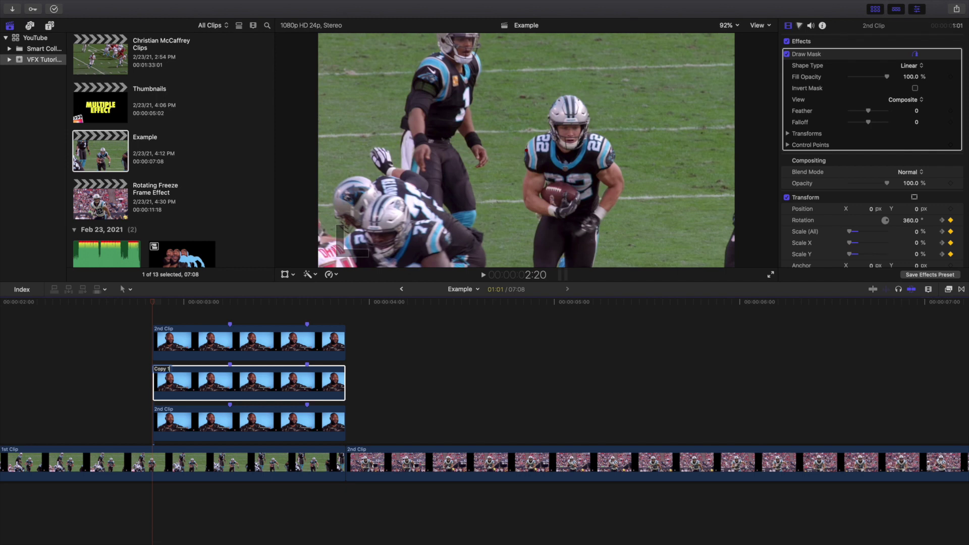
pyautogui.click(198, 423)
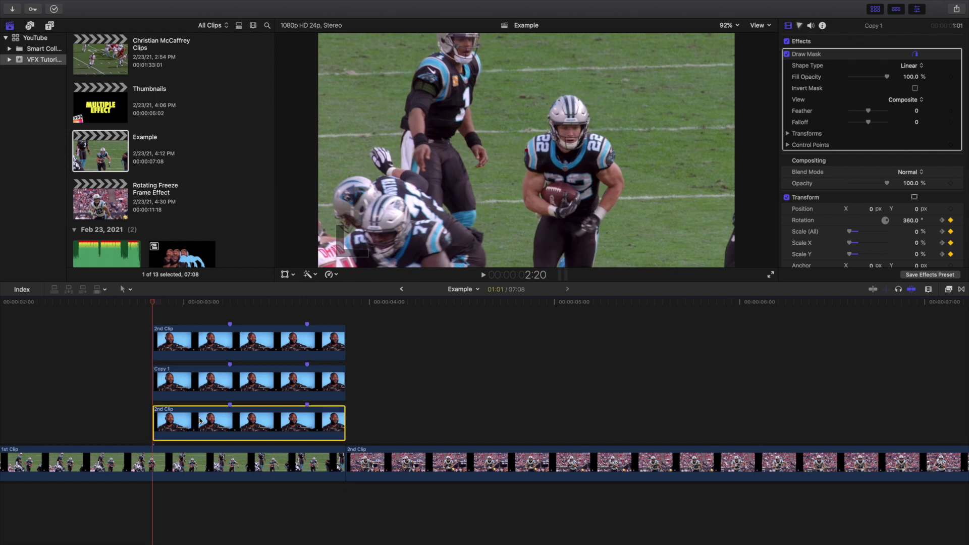
pyautogui.rightClick(198, 421)
pyautogui.click(221, 405)
pyautogui.write('Copy 2')
pyautogui.press('Return')
# Step: Rename the topmost freeze frame clip as Original
pyautogui.click(214, 350)
pyautogui.rightClick(217, 344)
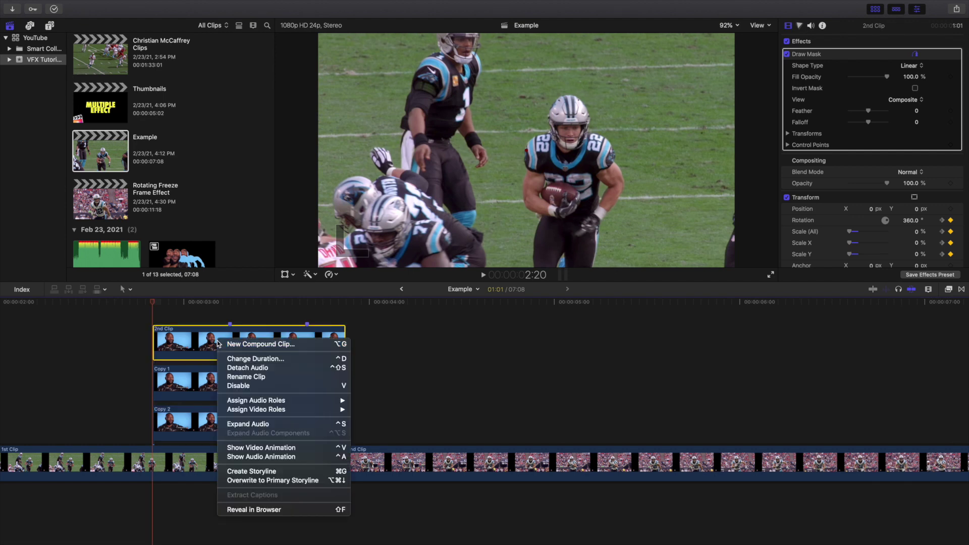
pyautogui.click(242, 379)
pyautogui.write('Original')
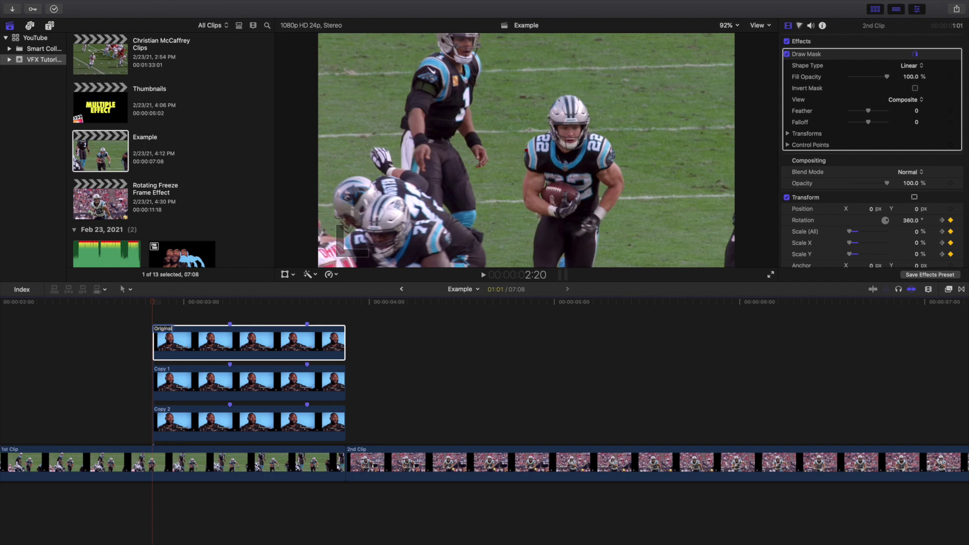
pyautogui.press('Return')
# Step: At the first marker, 3:06, set the Position X of Copy 1 to -200 px
pyautogui.click(202, 386)
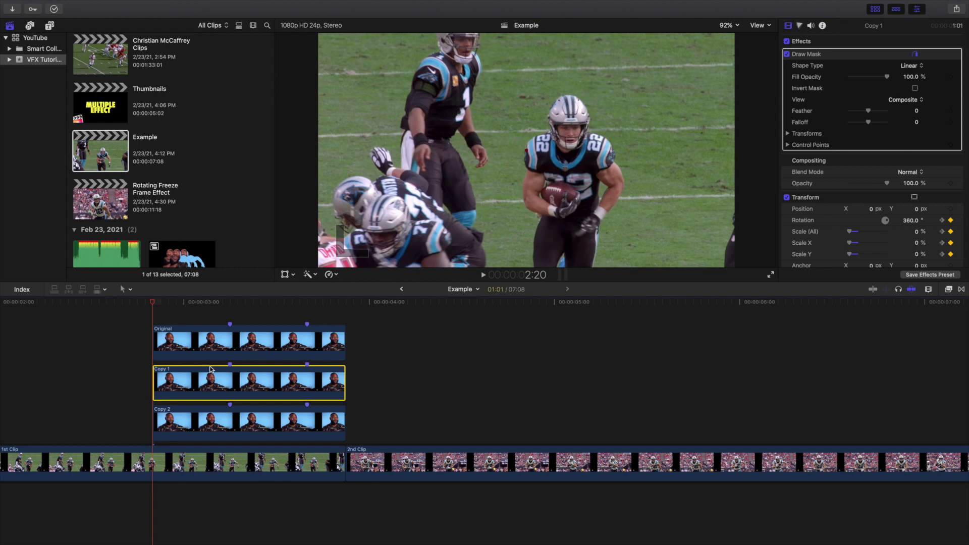
pyautogui.click(231, 317)
pyautogui.click(231, 385)
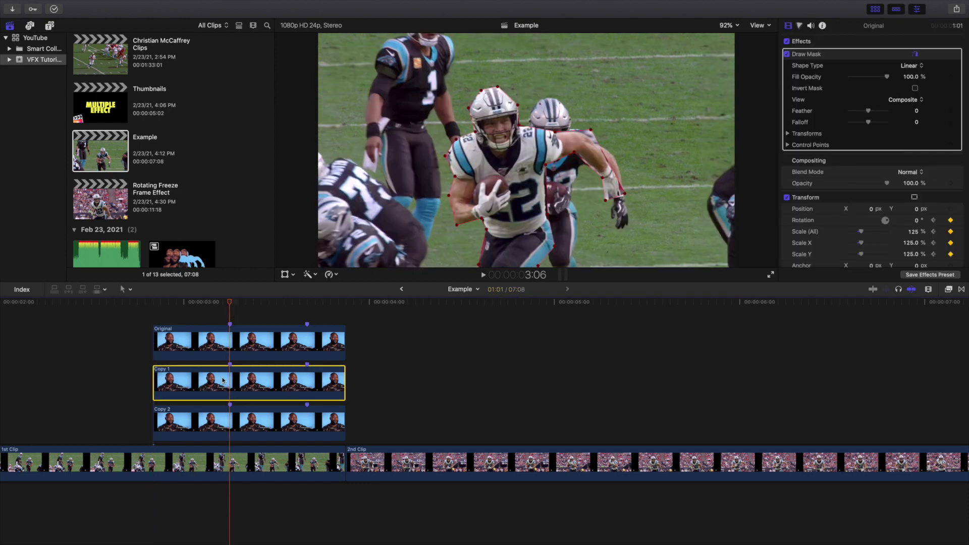
pyautogui.click(871, 208)
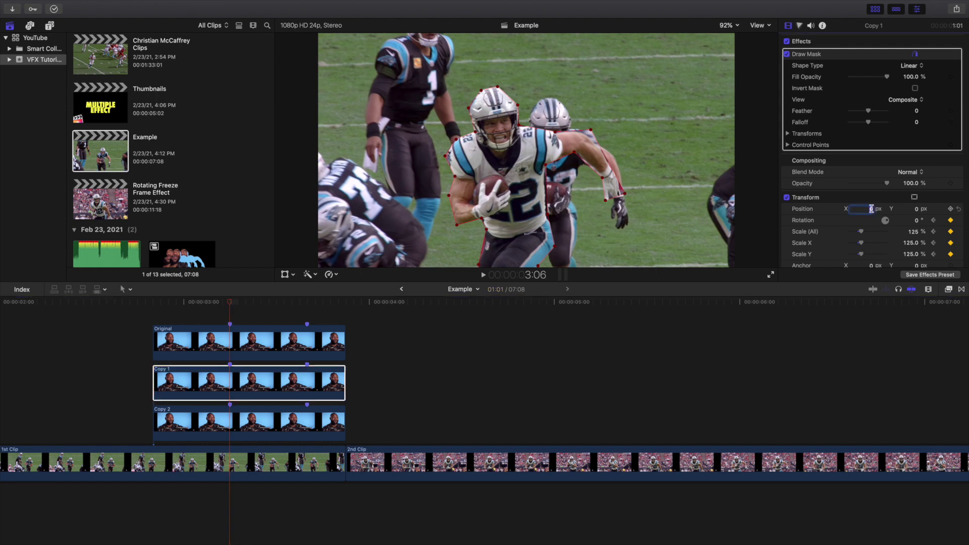
pyautogui.press('Return')
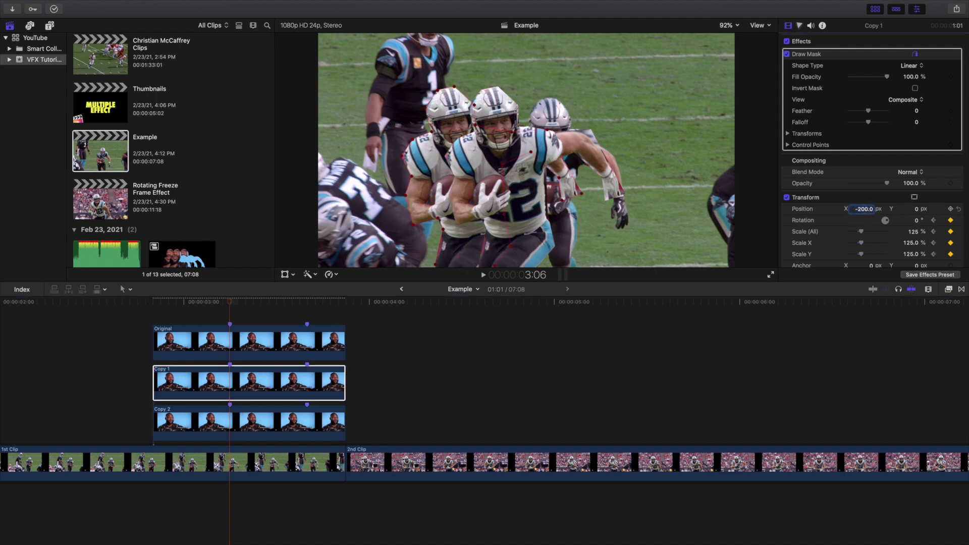
# Step: Set the Position X of Copy 2 to -400 px at the first marker, 3:06
pyautogui.click(243, 422)
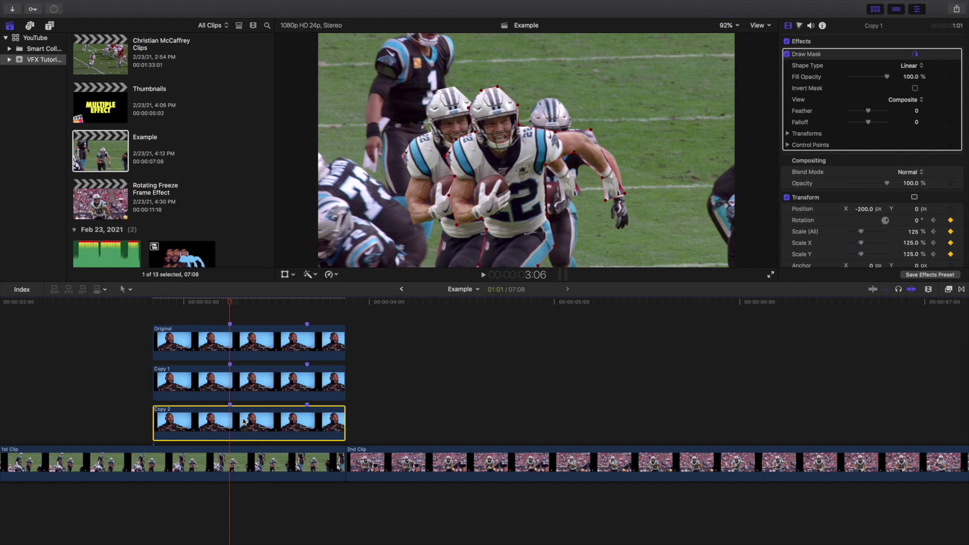
pyautogui.click(872, 210)
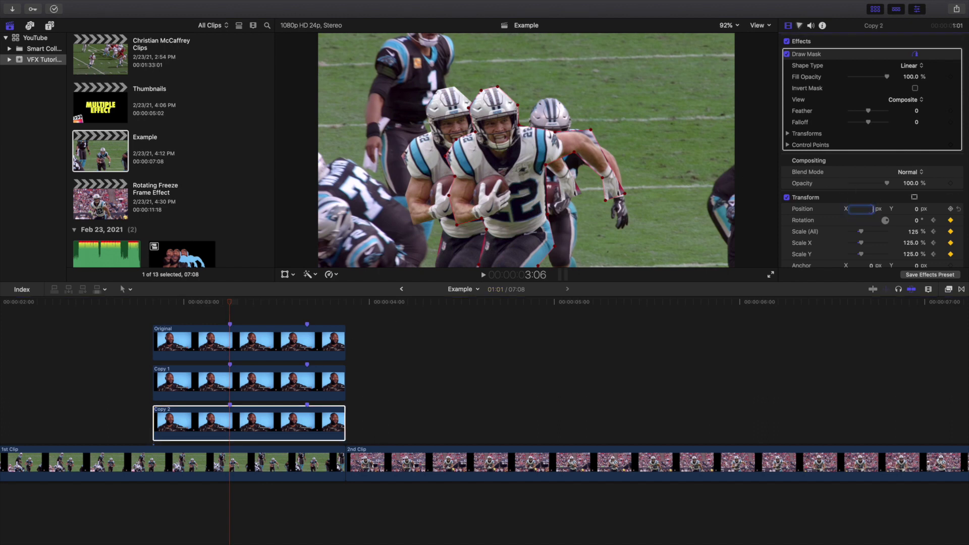
pyautogui.write('-400')
pyautogui.press('Return')
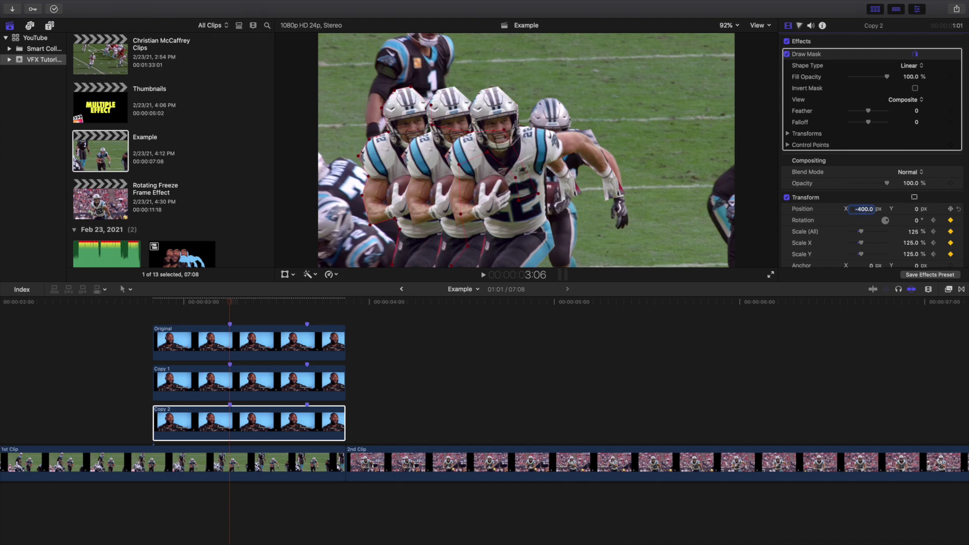
# Step: Keyframe the Position of Copy 1 at 3:06, and set its Position X to 0 px at the second marker, 3:16
pyautogui.click(229, 379)
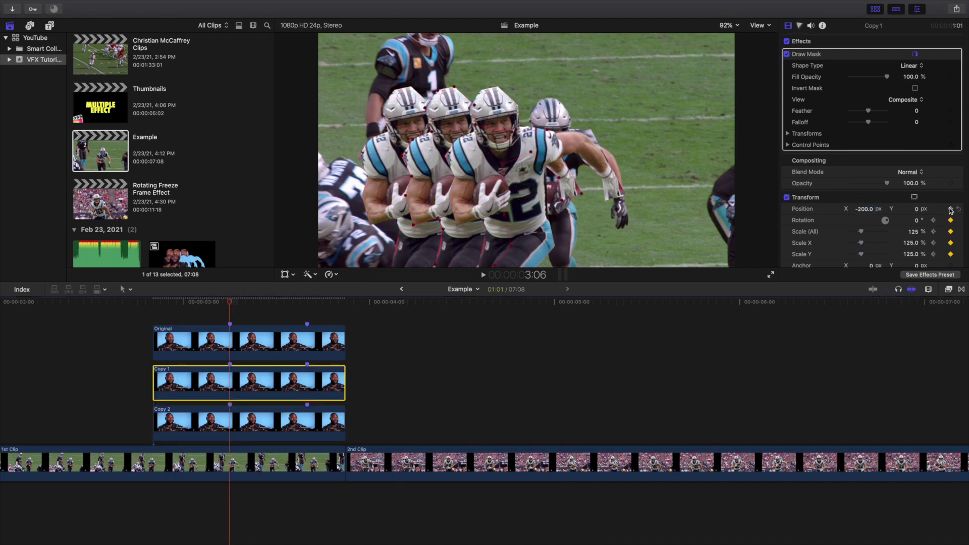
pyautogui.click(951, 209)
pyautogui.click(307, 303)
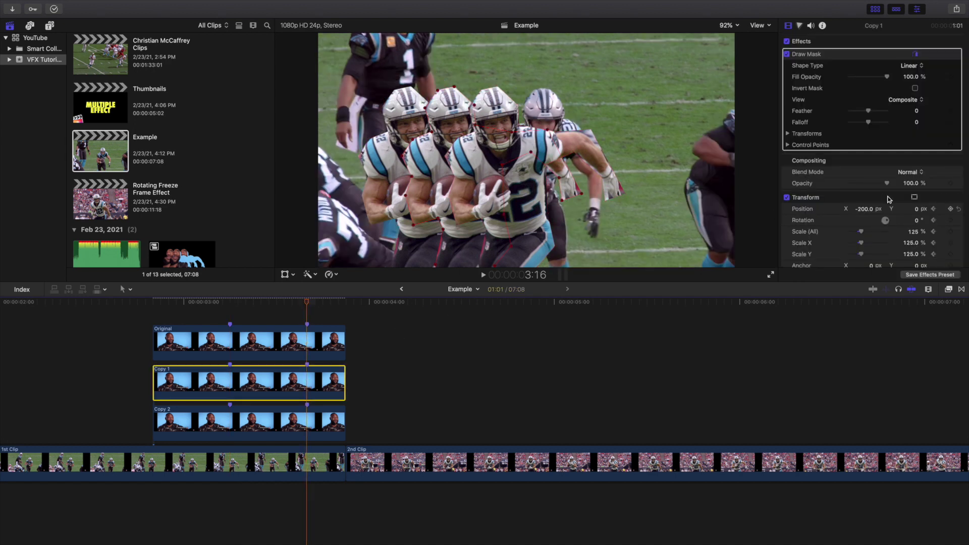
pyautogui.click(861, 209)
pyautogui.write('0')
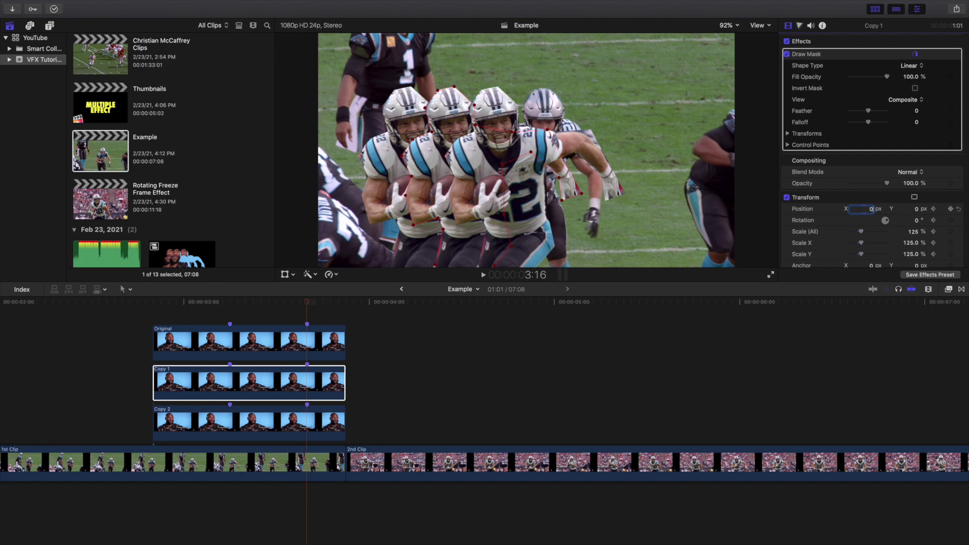
pyautogui.press('Return')
# Step: Keyframe the Position of Copy 2 at 3:06, and set its Position X to 0 px at 3:16
pyautogui.click(221, 317)
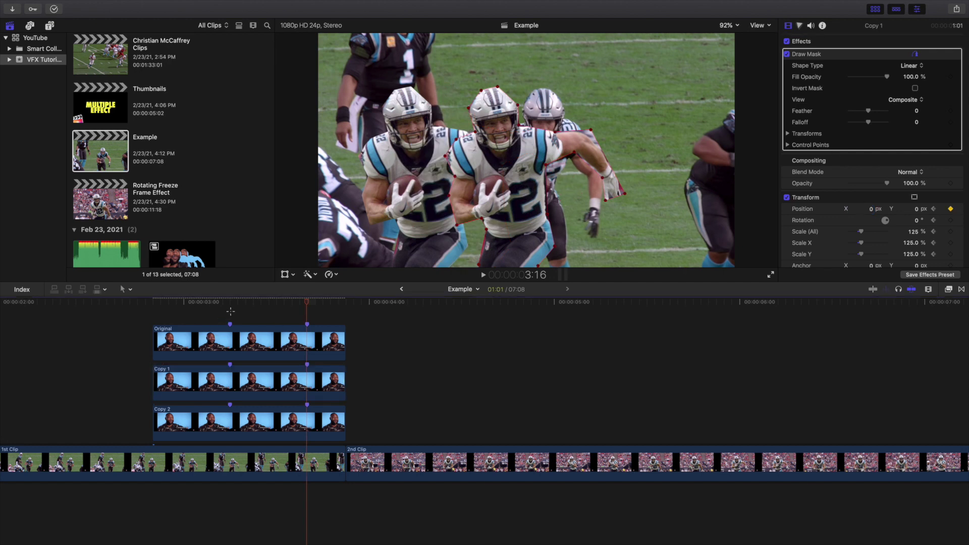
pyautogui.click(228, 421)
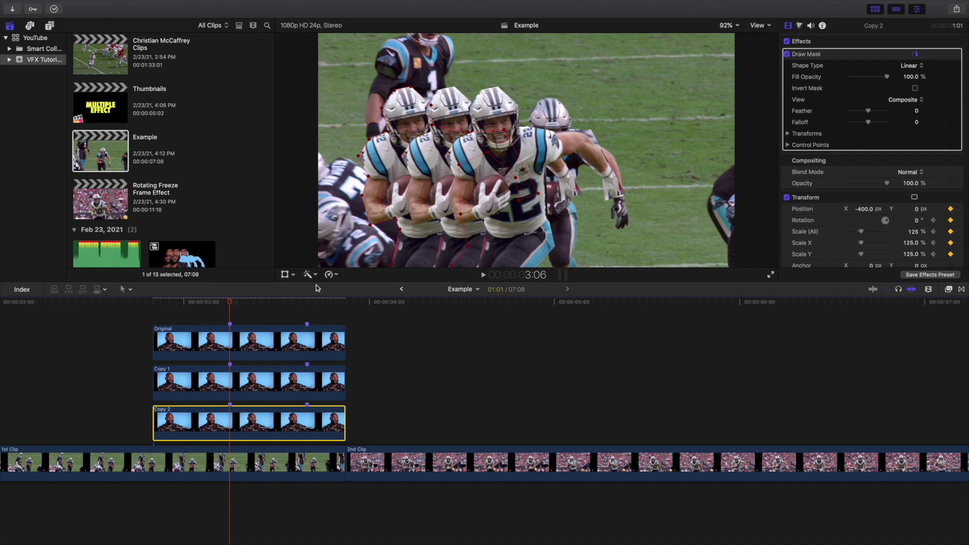
pyautogui.click(307, 317)
pyautogui.click(305, 426)
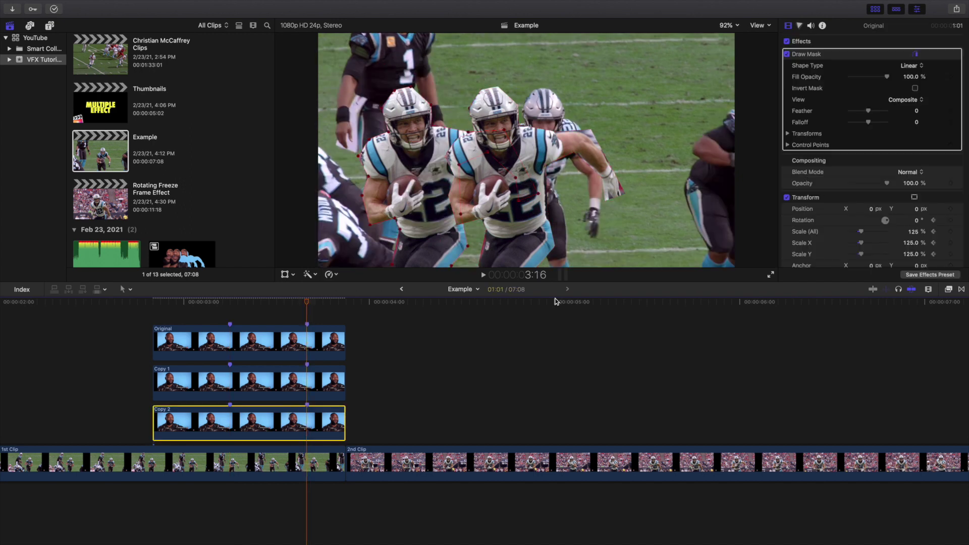
pyautogui.click(869, 209)
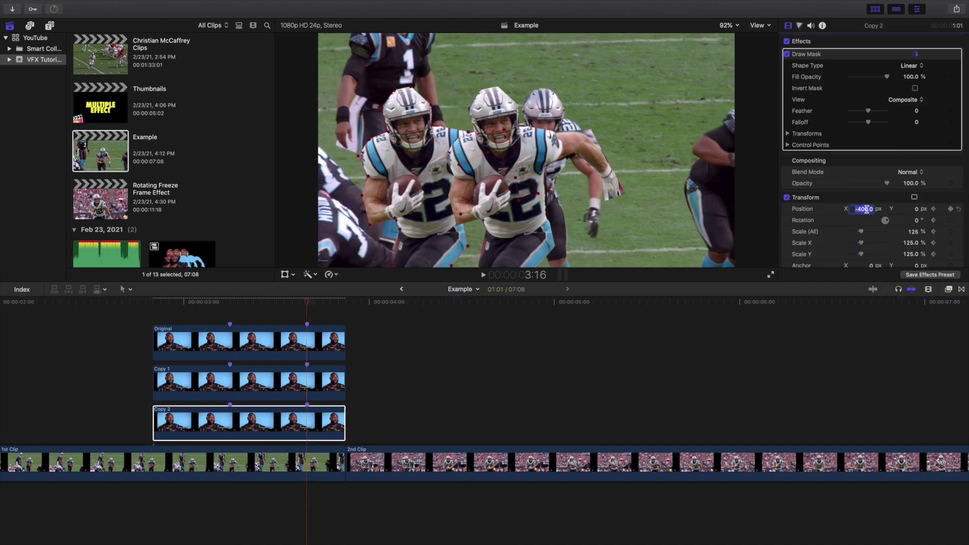
pyautogui.write('0')
pyautogui.press('Return')
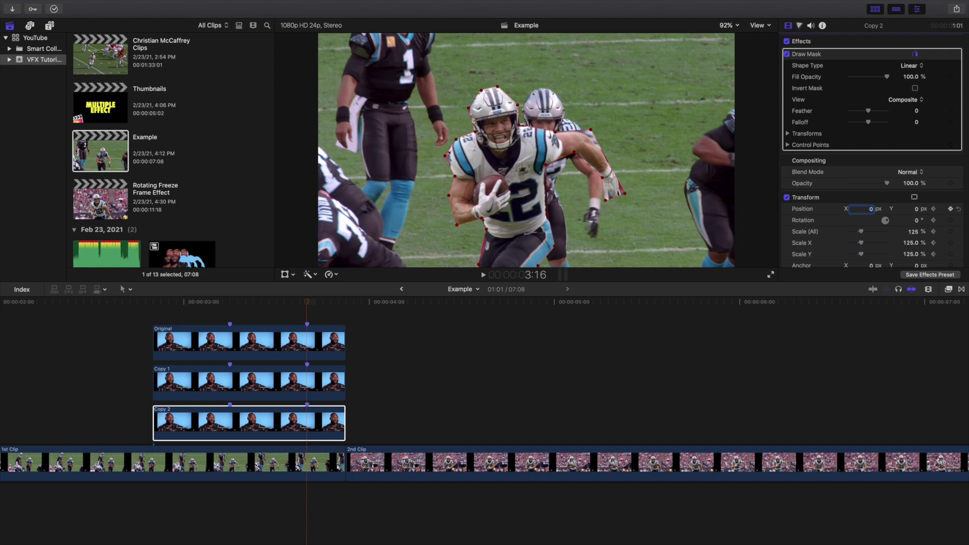
# Step: Play the Example timeline from the start to review the rotating copies merging into the original
pyautogui.press('super+minus')
pyautogui.press('super+minus')
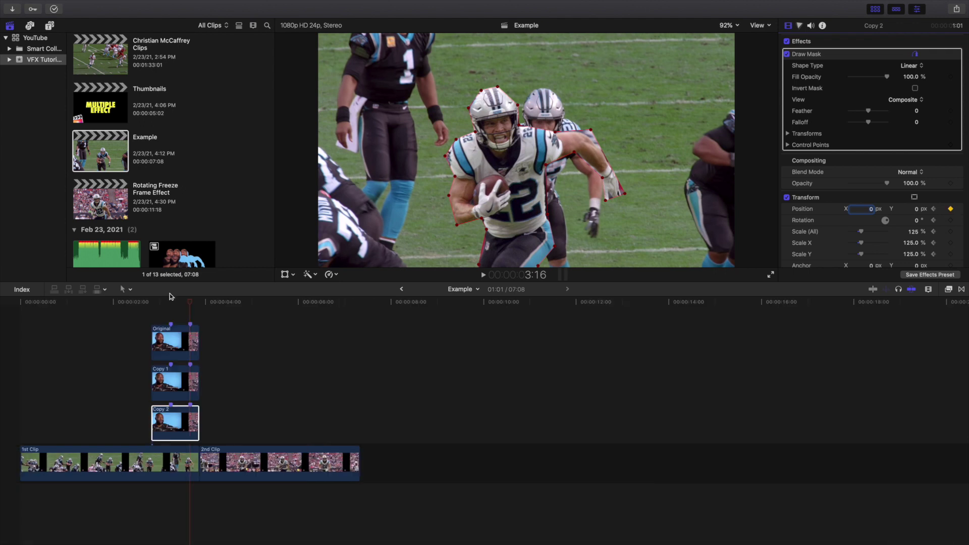
pyautogui.click(11, 362)
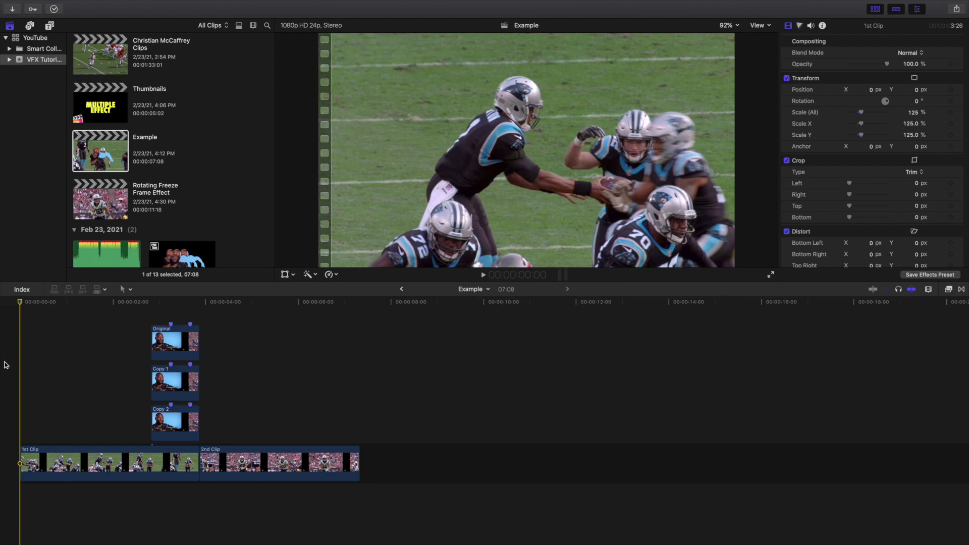
pyautogui.press('space')
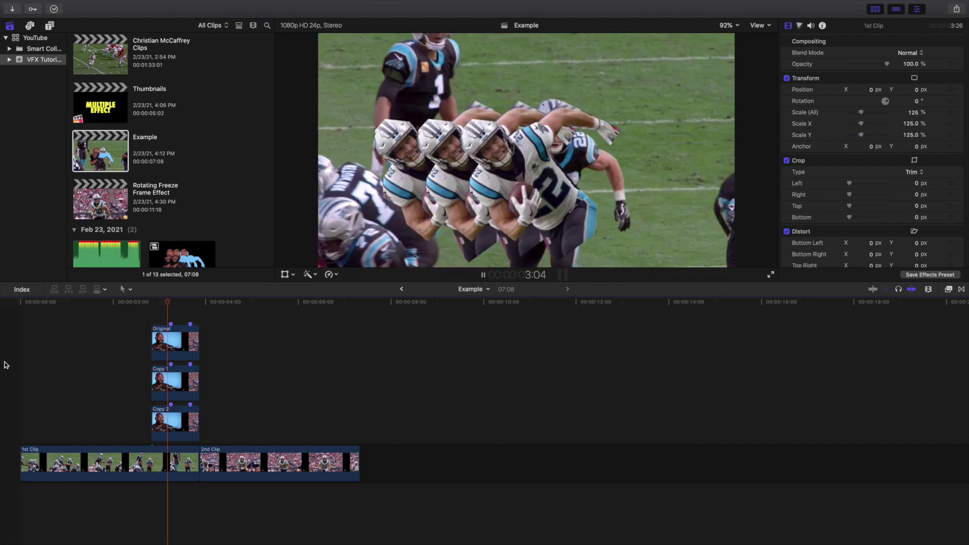
pyautogui.press('space')
pyautogui.press('Home')
pyautogui.press('space')
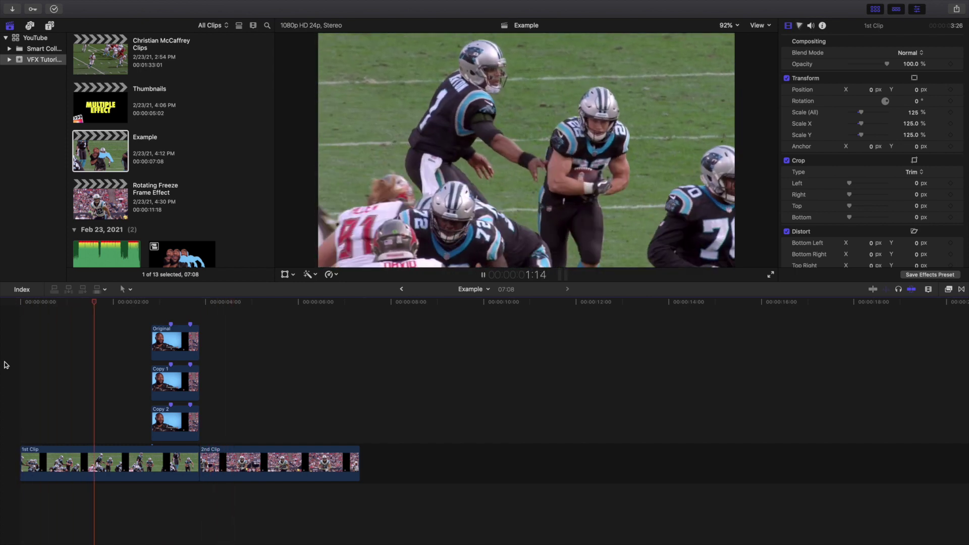
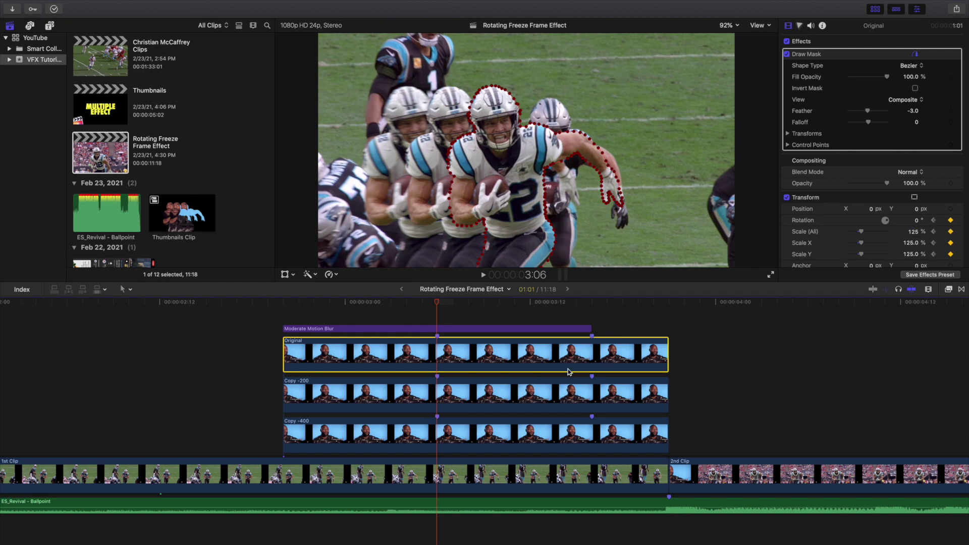
# Step: In the Rotating Freeze Frame Effect project, examine the Position keyframes of Copy -200 and Copy -400 and the span of the Moderate Motion Blur title
pyautogui.click(467, 404)
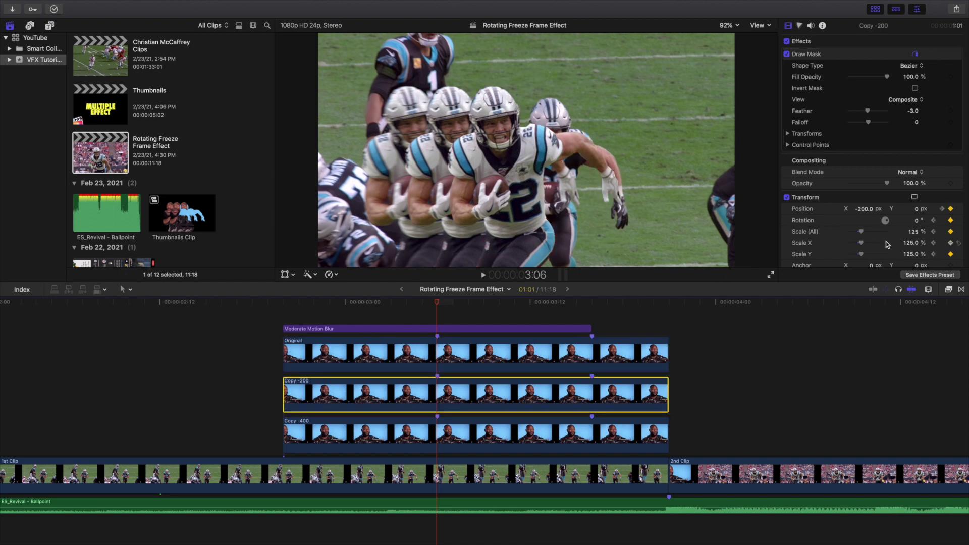
pyautogui.press('space')
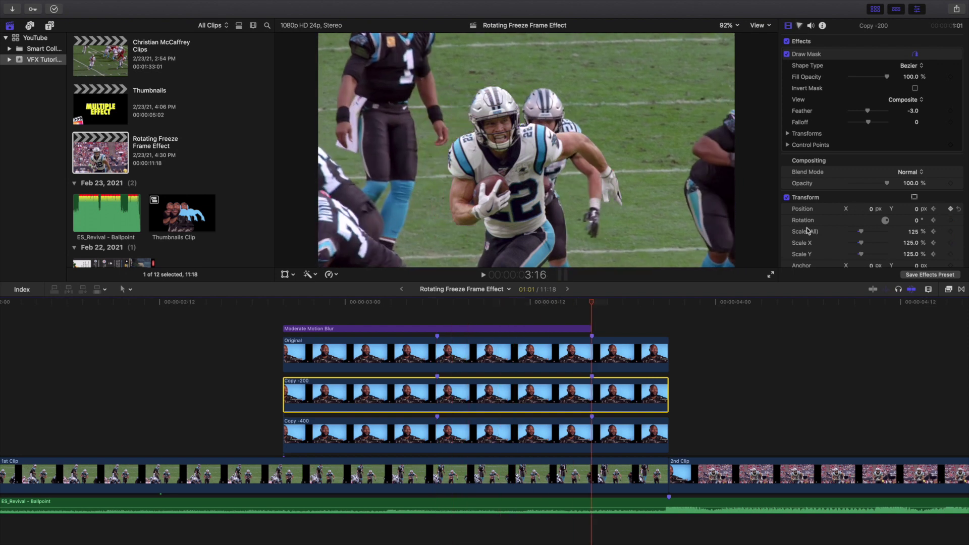
pyautogui.click(437, 318)
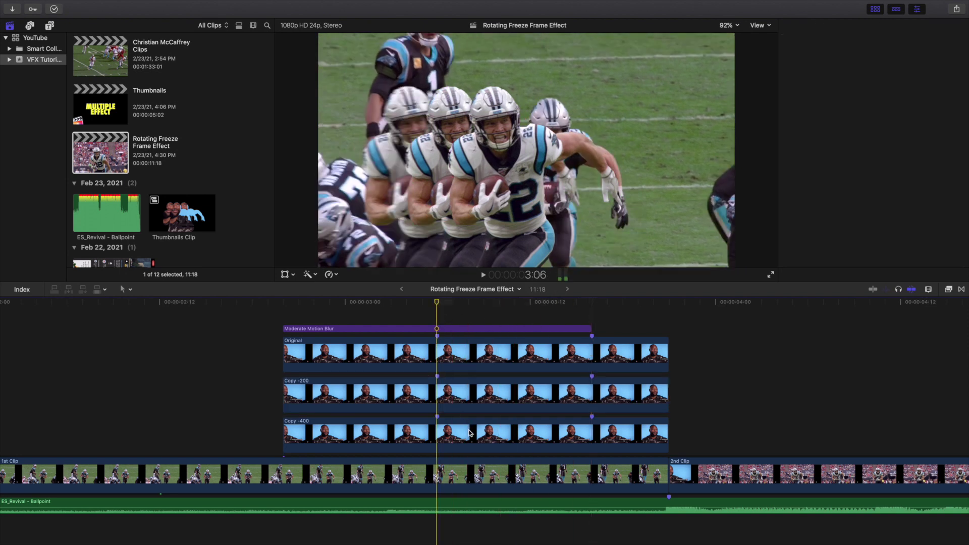
pyautogui.click(469, 432)
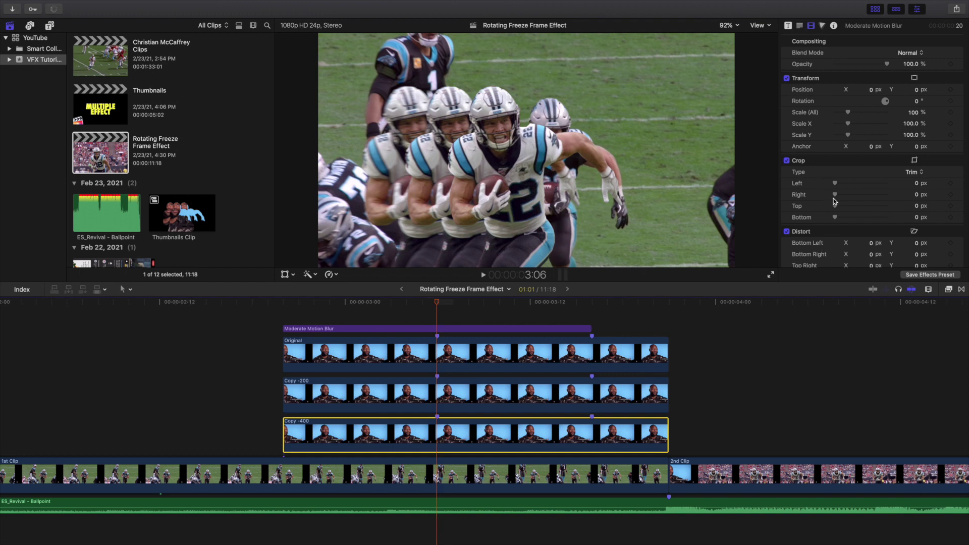
pyautogui.press('space')
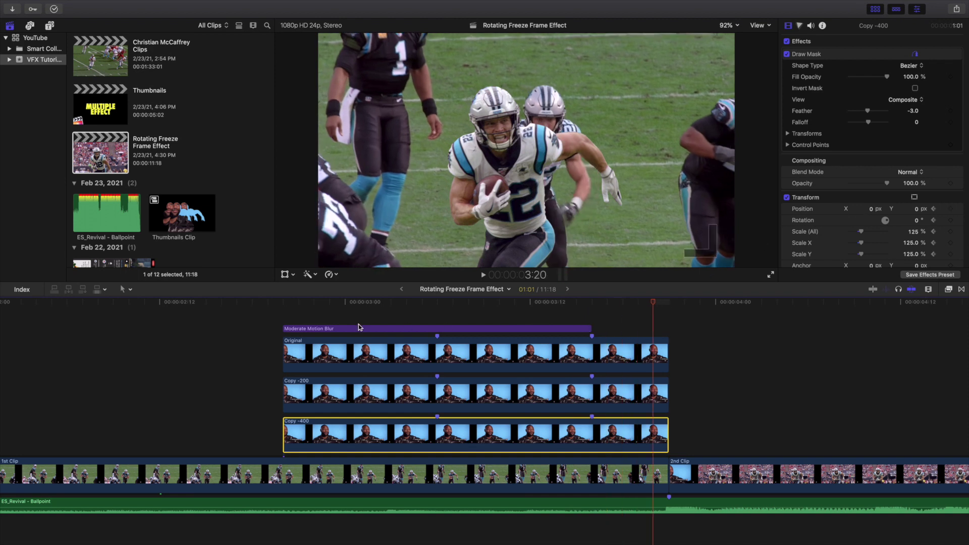
pyautogui.click(282, 314)
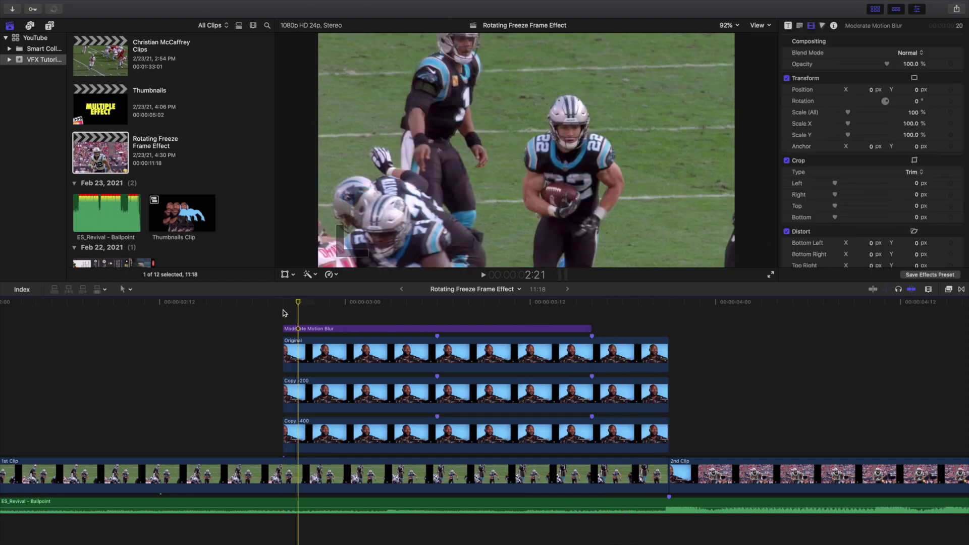
pyautogui.press('space')
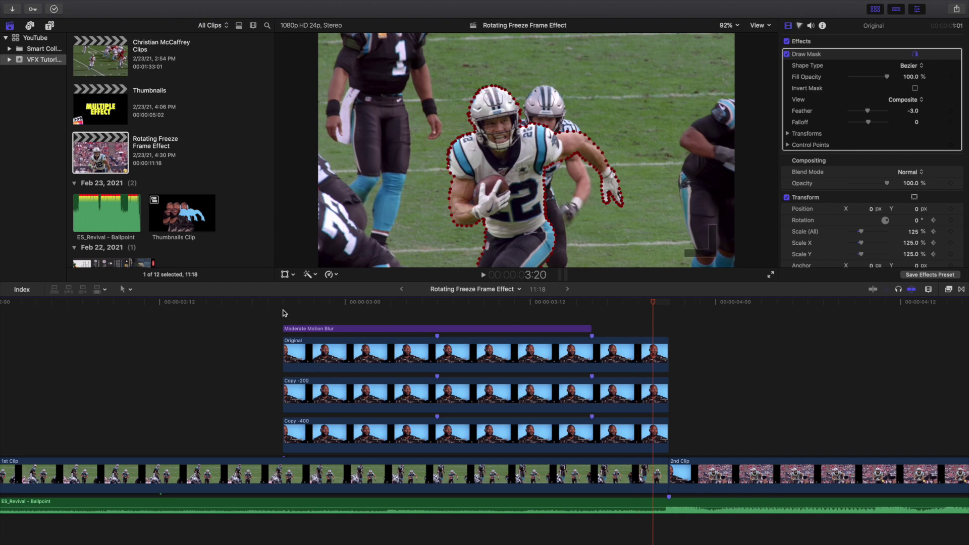
# Step: Play the Rotating Freeze Frame Effect timeline repeatedly from the start to review the complete transition into the second clip
pyautogui.hotkey('shift', 'z')
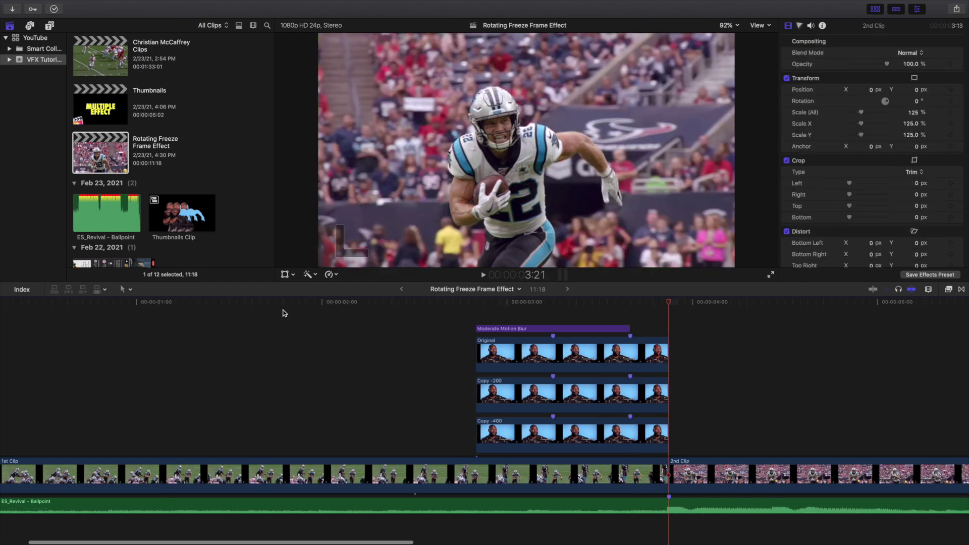
pyautogui.press('Home')
pyautogui.press('space')
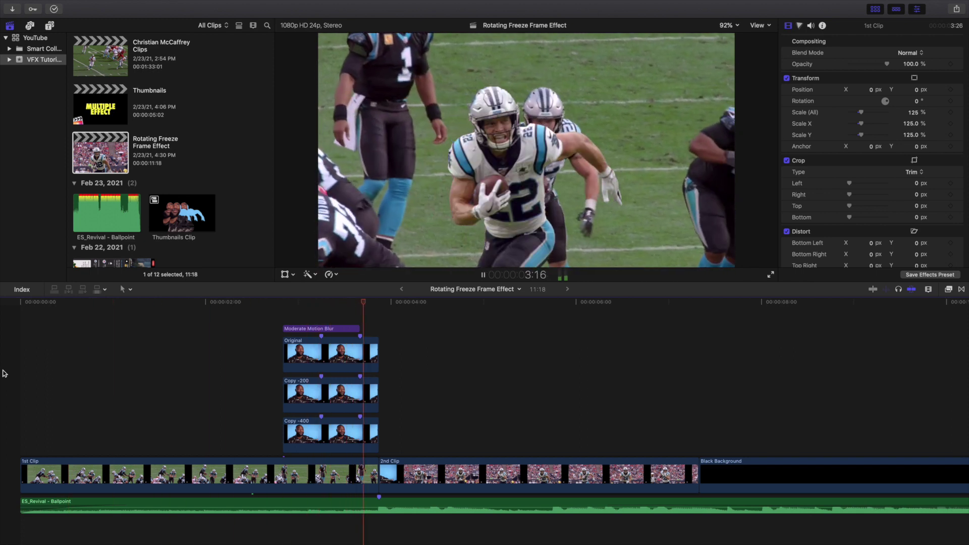
pyautogui.press('space')
pyautogui.press('Home')
pyautogui.press('space')
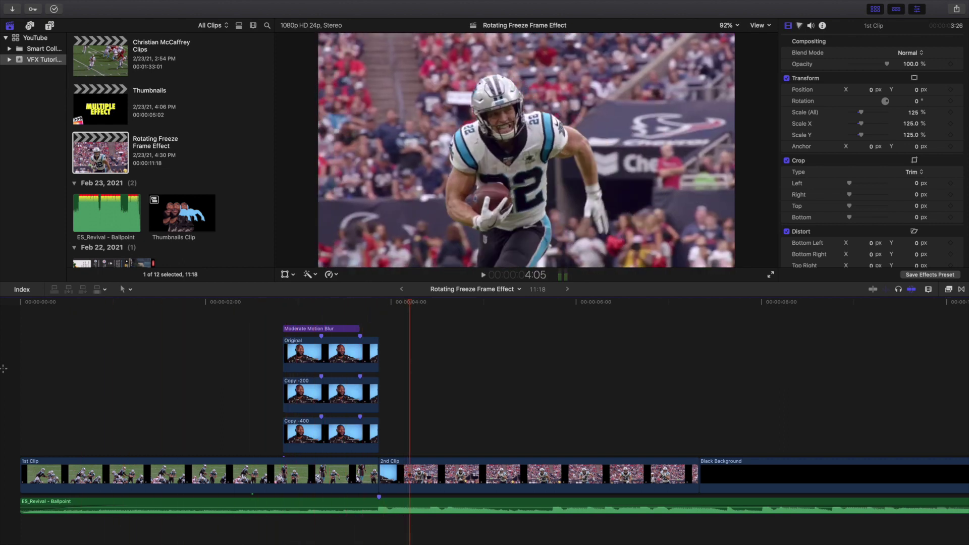
pyautogui.press('Home')
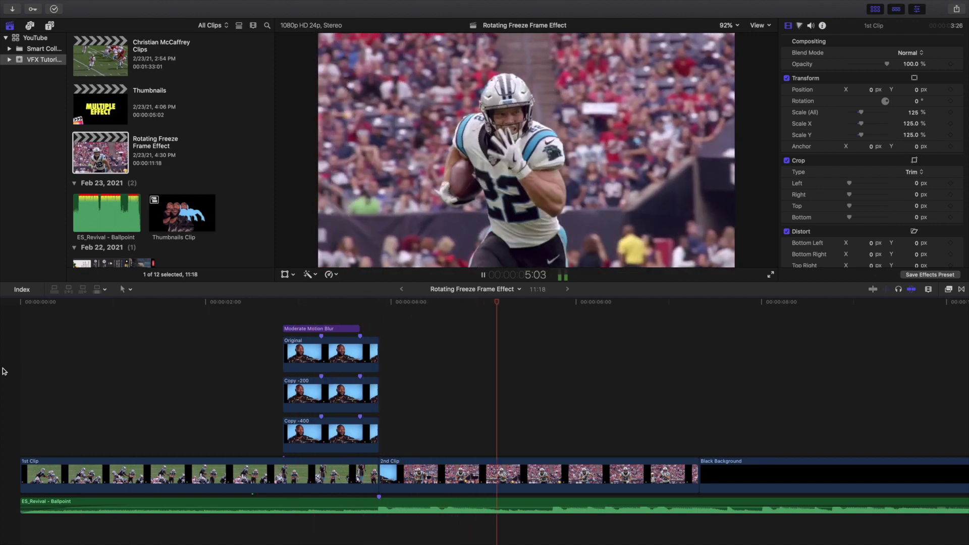
pyautogui.press('space')
pyautogui.press('Home')
pyautogui.press('space')
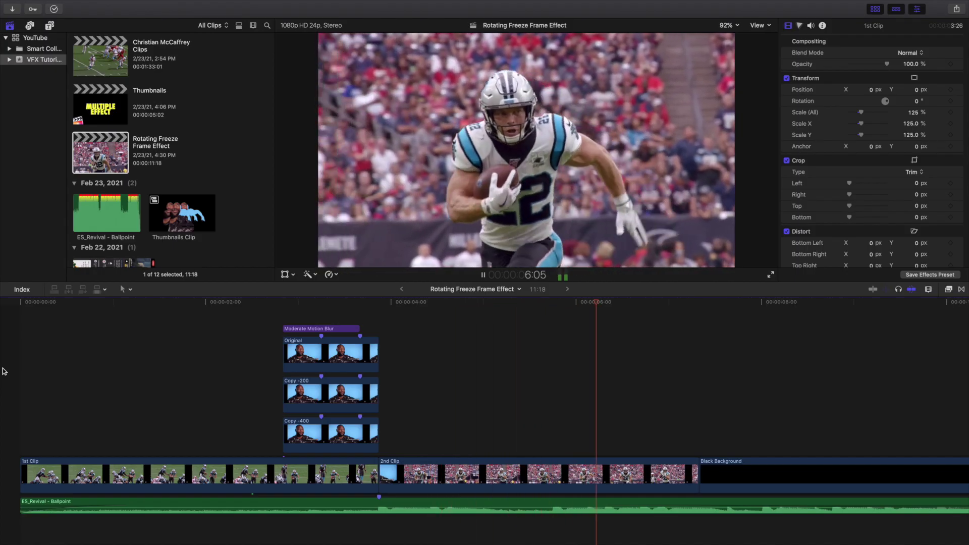
pyautogui.press('space')
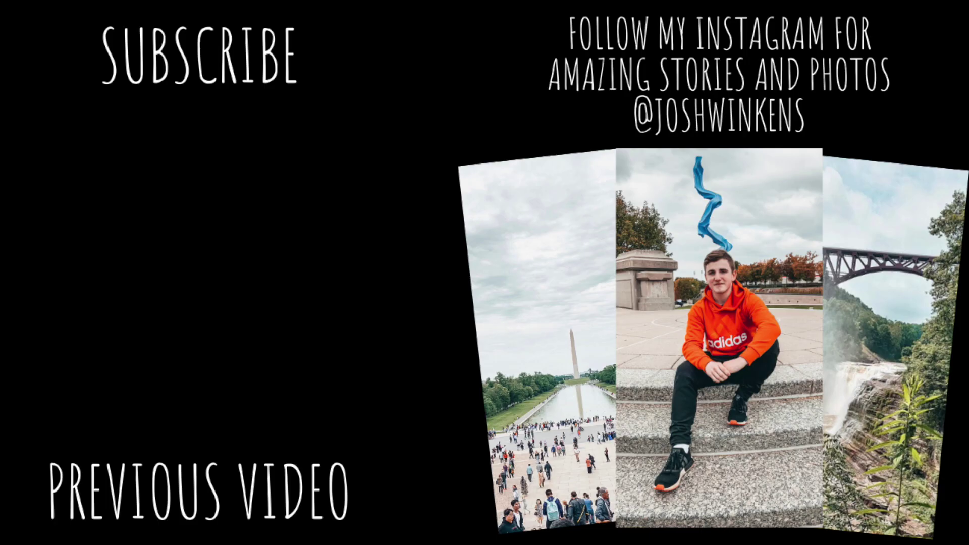